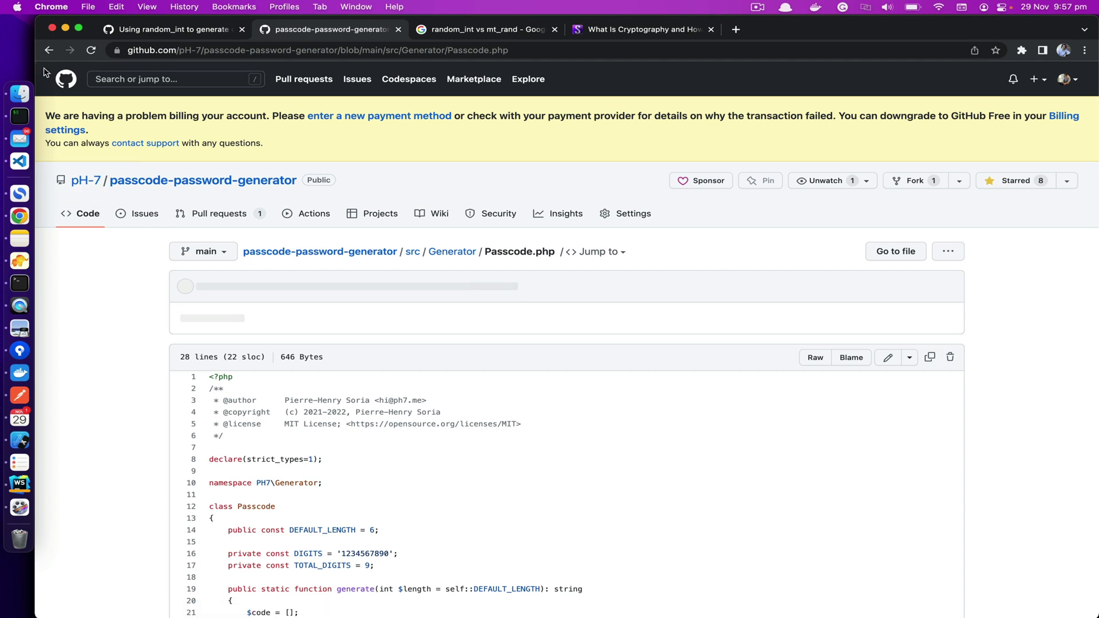
Step: Go back to the Generator folder and open Password.php to view its password generation code
left_click(49, 50)
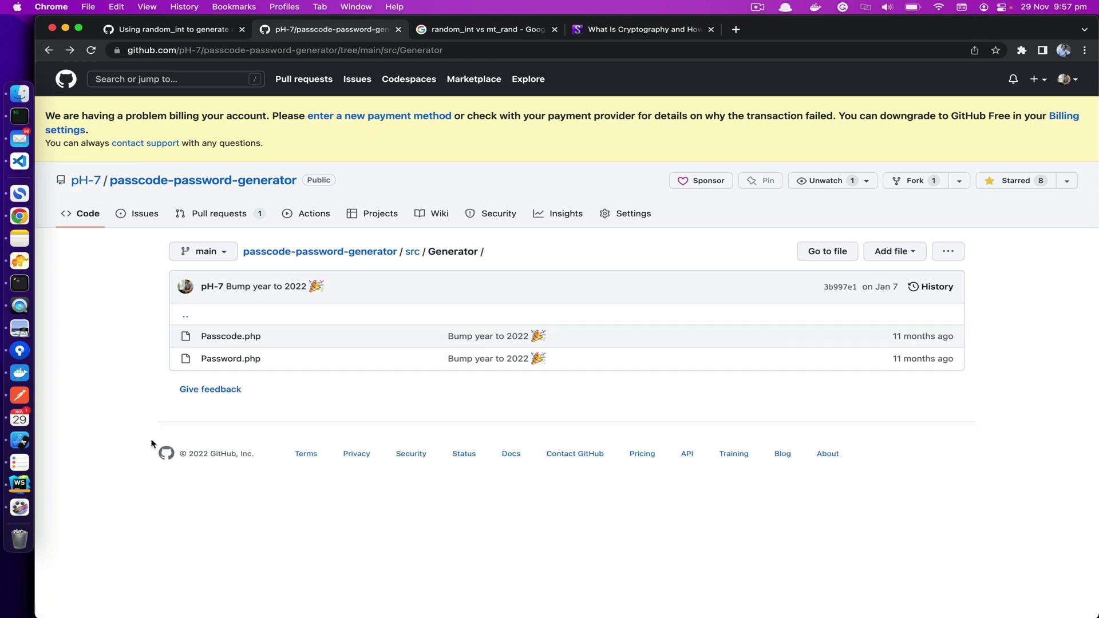
left_click(211, 359)
scroll(381, 456, "down", 5)
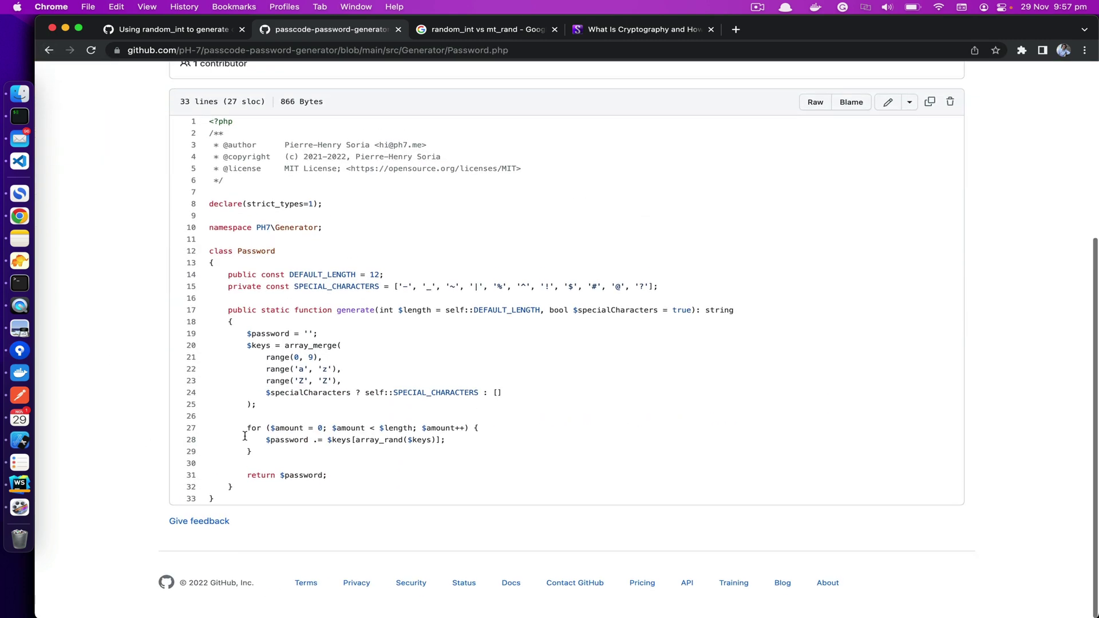
Step: Search the web for the array_rand function used in Password.php and open its PHP manual page
double_click(376, 441)
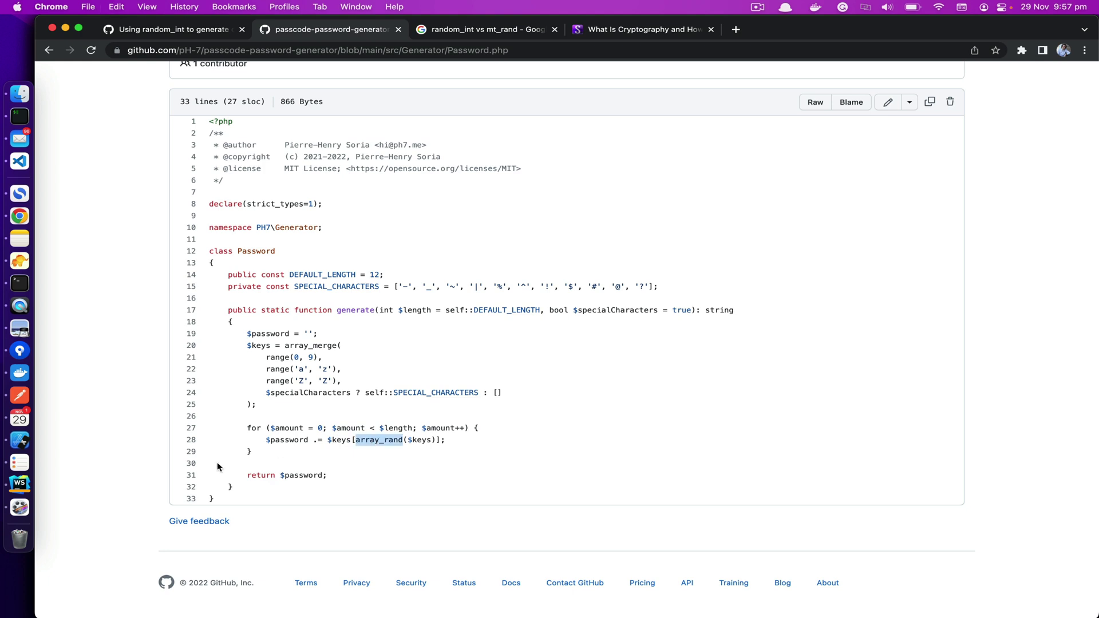
key("super+c")
key("super+t")
key("super+v")
key("Return")
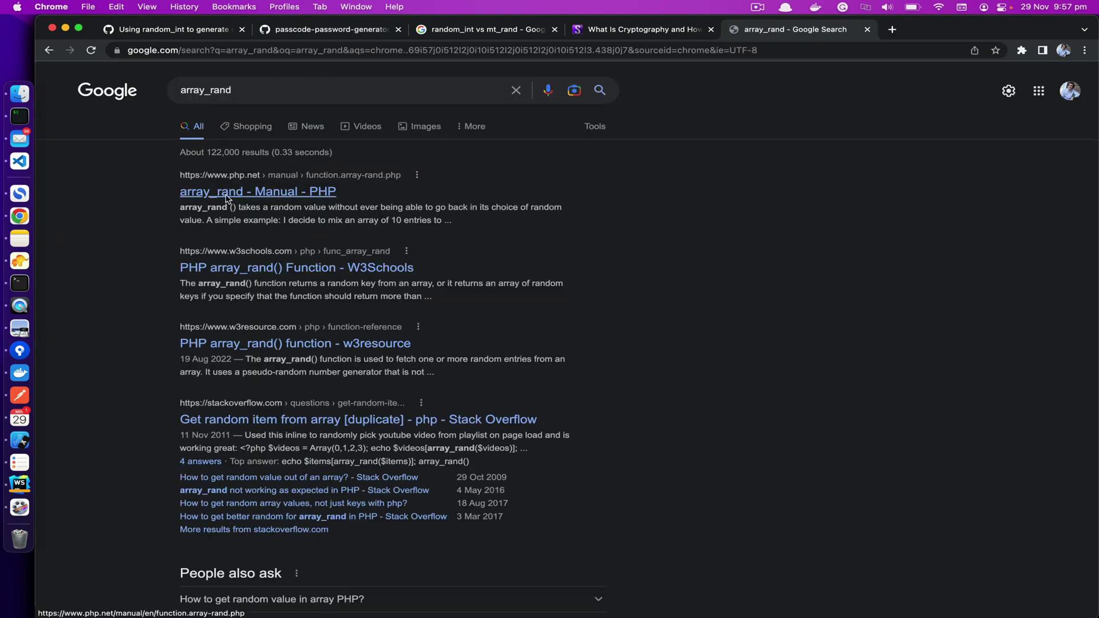
left_click(228, 195)
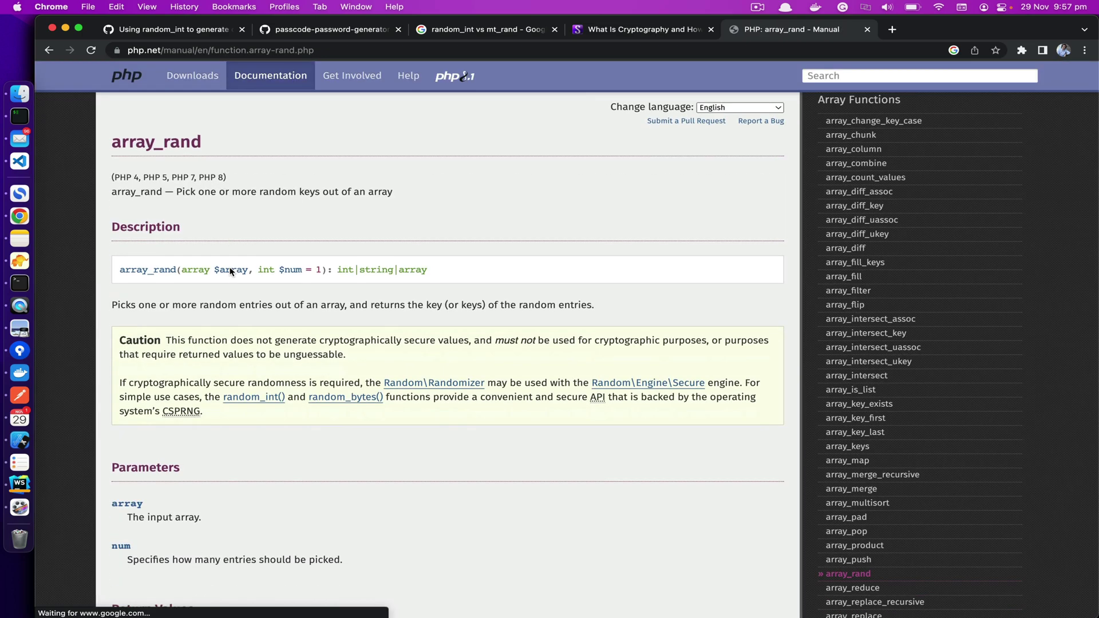
Step: Read the array_rand manual page, highlighting the caution on cryptographically secure values and the suggested alternatives
scroll(229, 271, "down", 20)
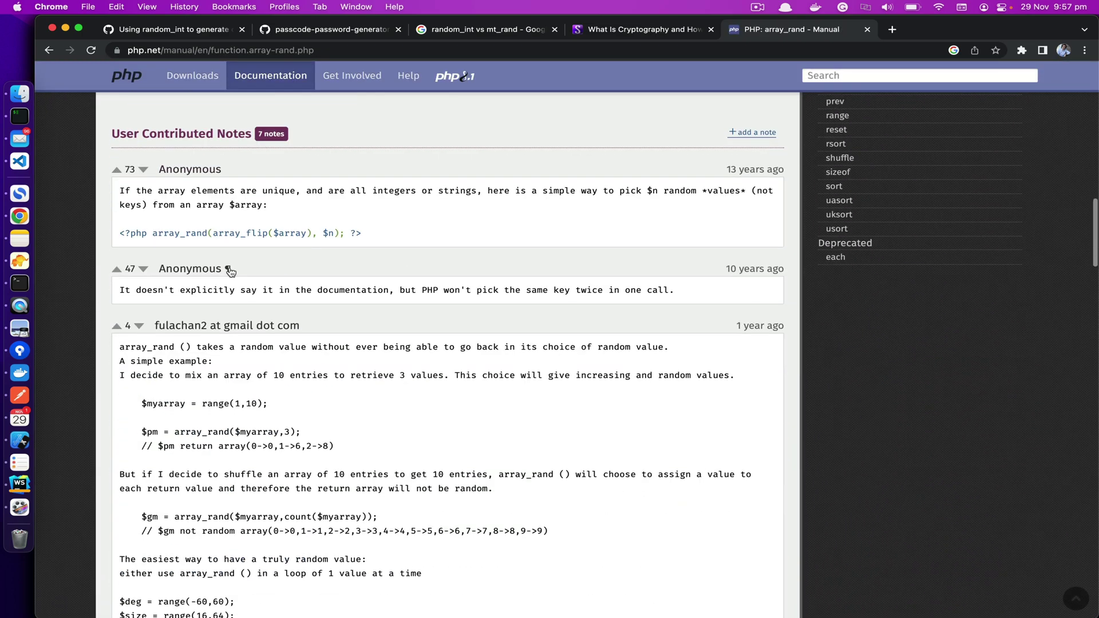
scroll(230, 271, "up", 20)
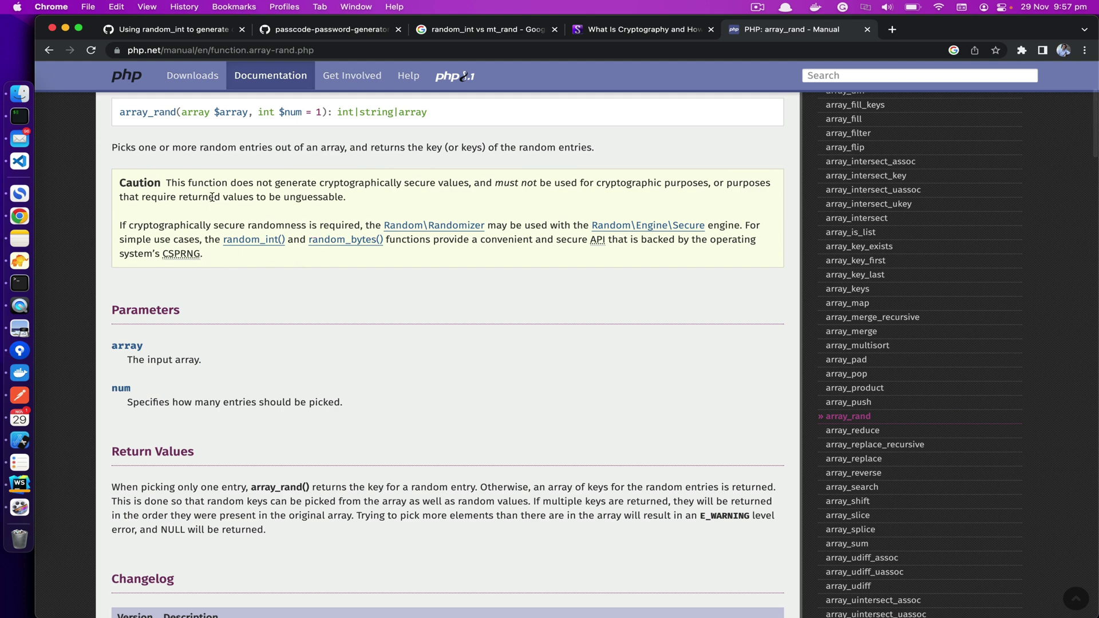
left_click_drag(231, 183, 482, 179)
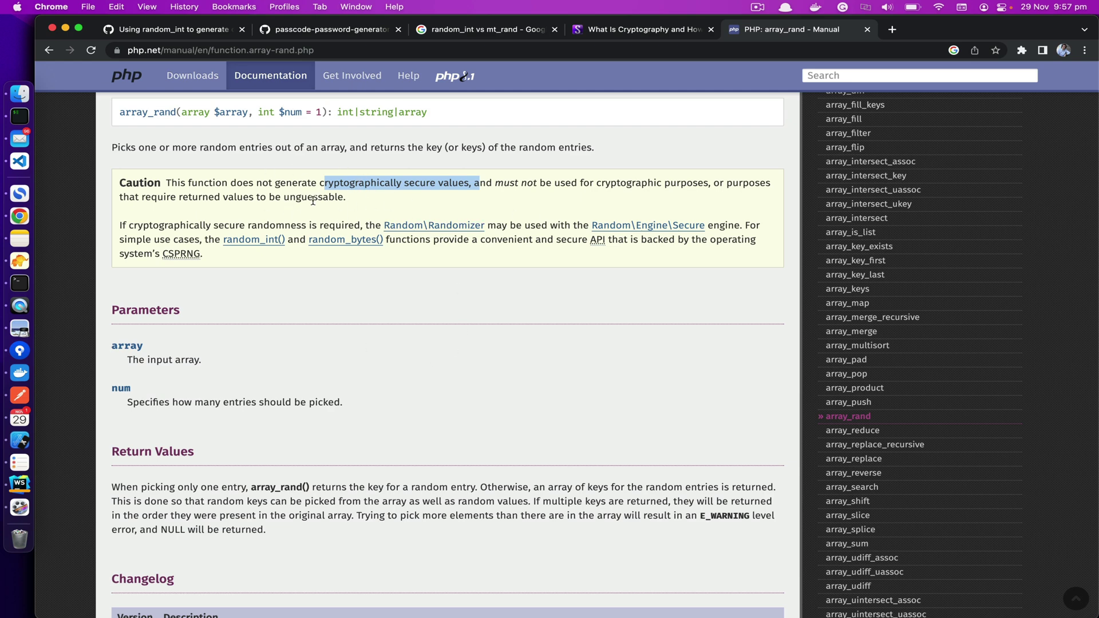
left_click_drag(173, 225, 284, 250)
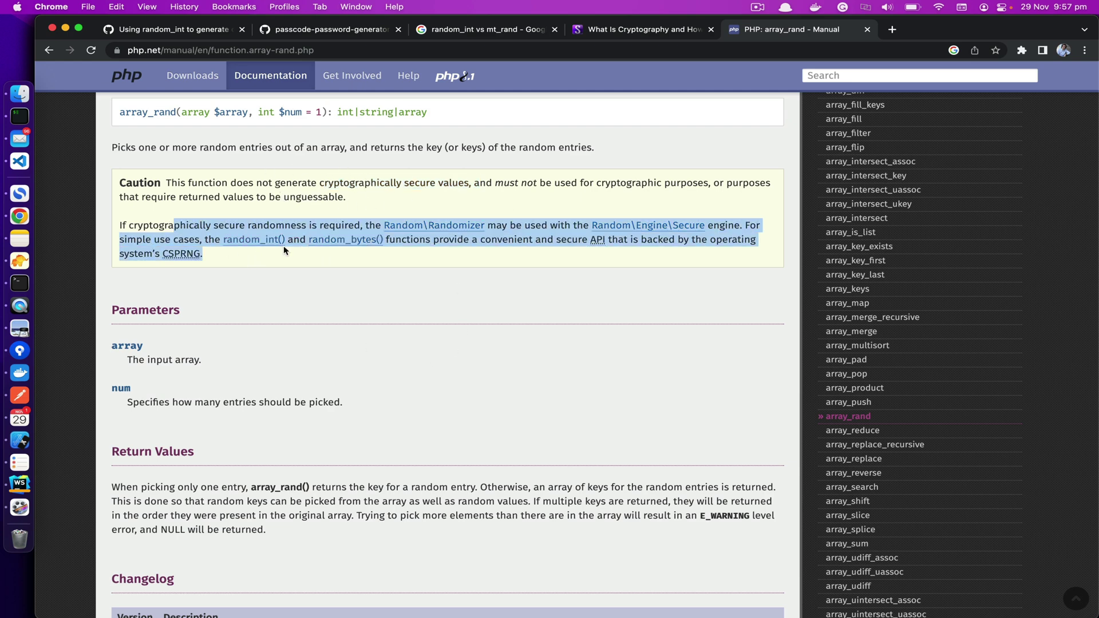
left_click(219, 251)
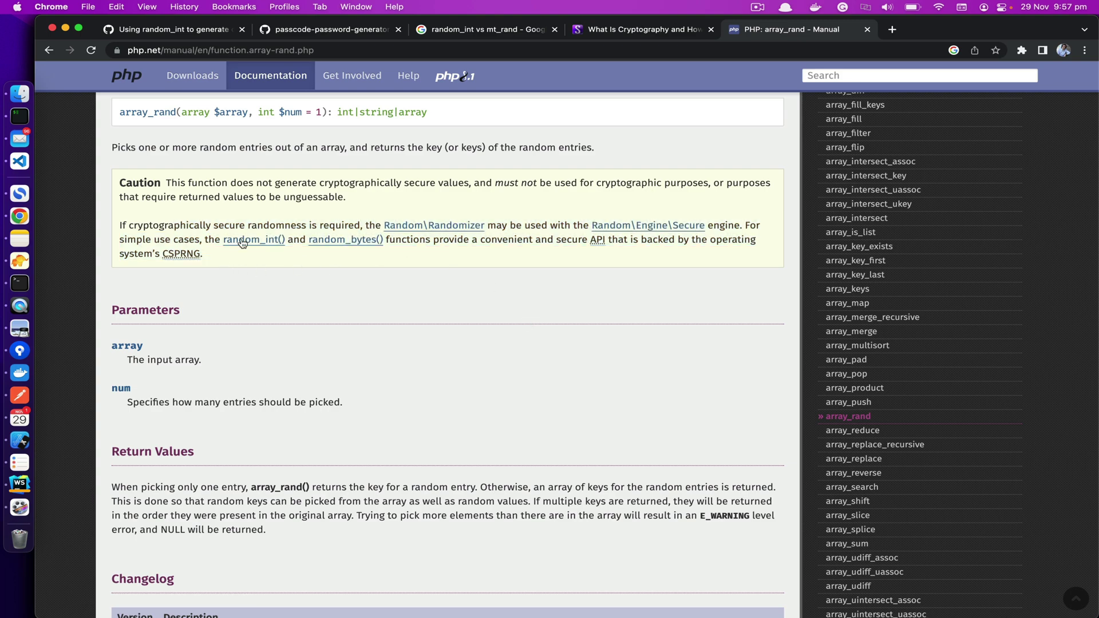
left_click_drag(215, 240, 298, 227)
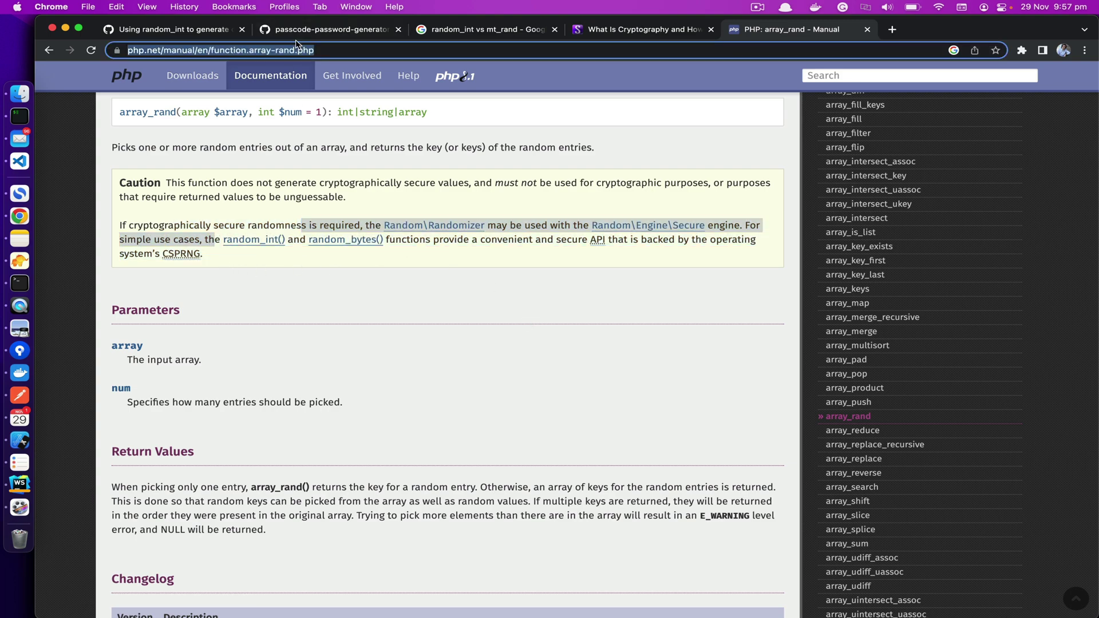
Step: Return to Password.php and select line 28, which calls array_rand, so the page address links to it
left_click(309, 30)
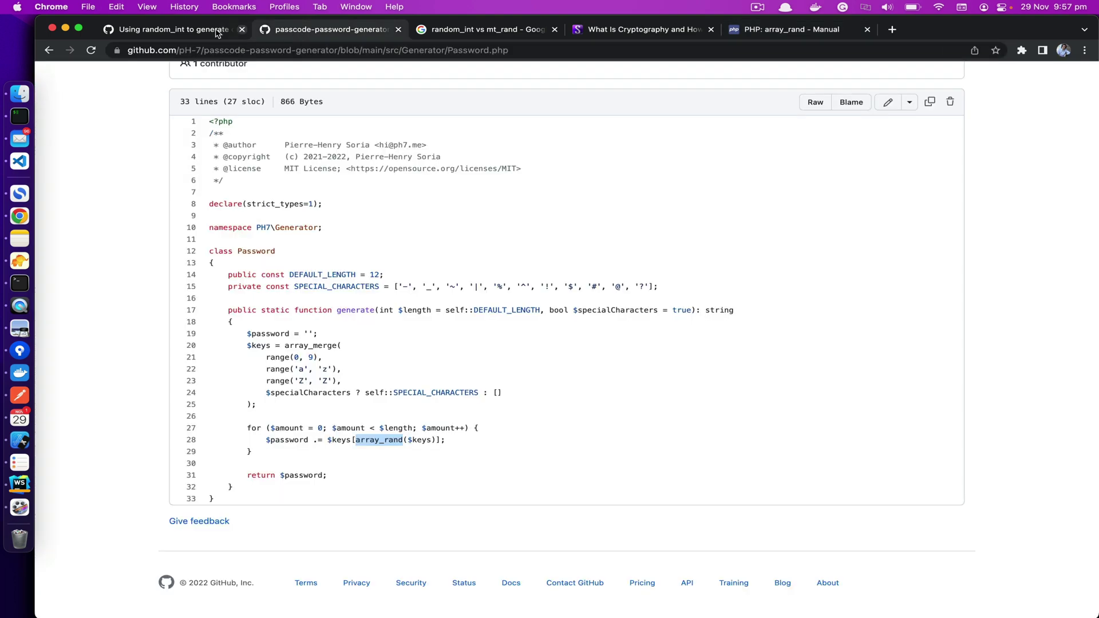
left_click(191, 440)
Step: Draft a comment on pull request #3 thanking the contributor and adding "I think there is one more place where we can also replace `mt_rand`"
left_click(142, 35)
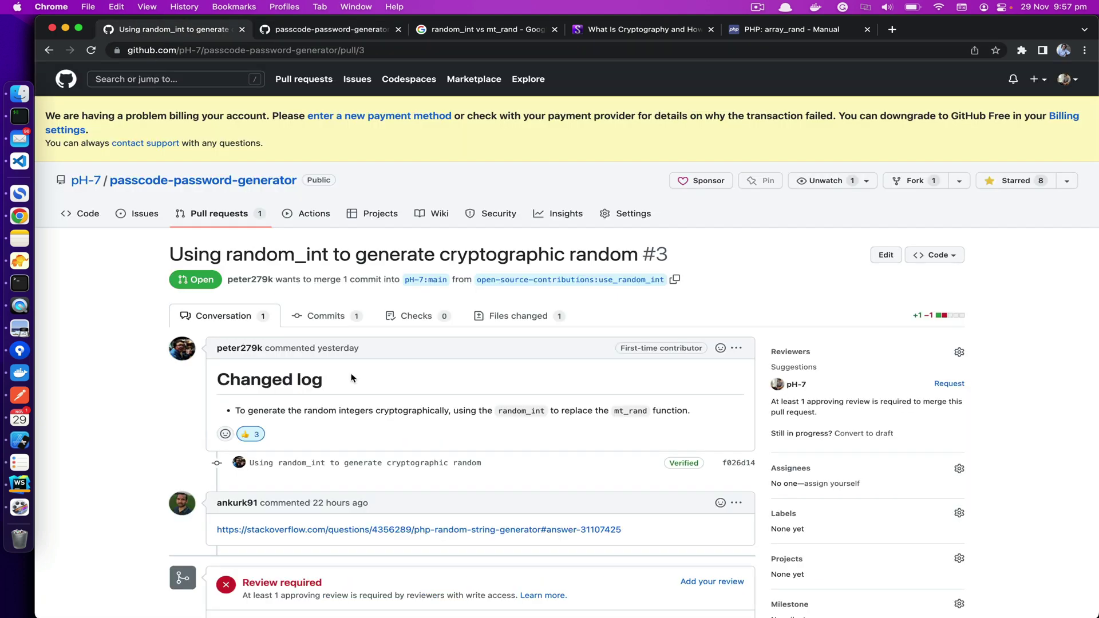
scroll(304, 588, "down", 10)
left_click(466, 407)
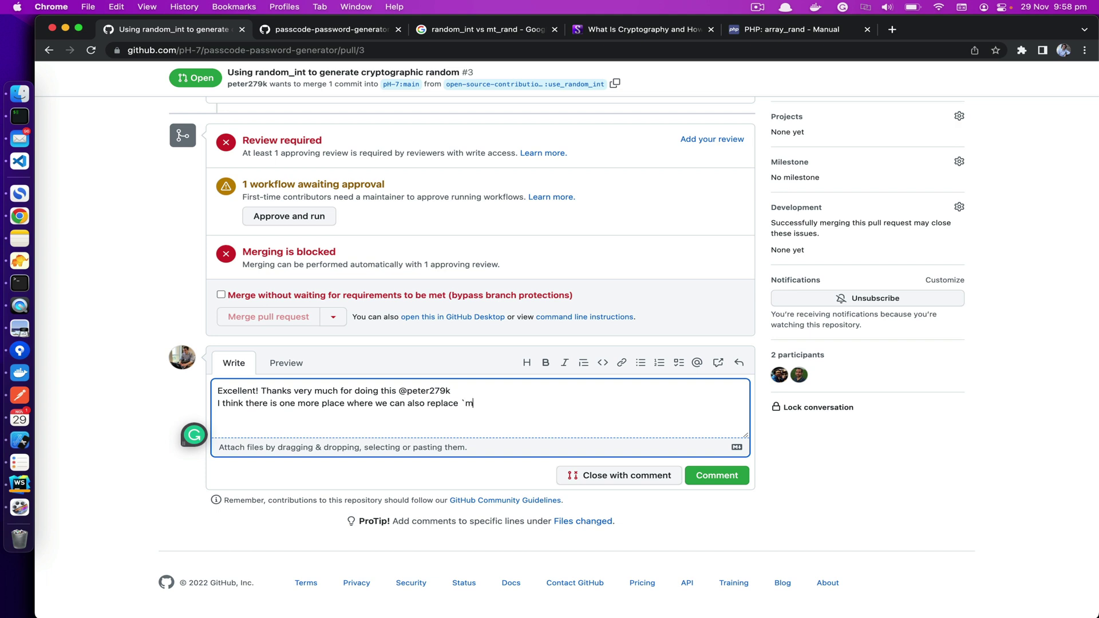
type("rand")
Step: Search the web for "mt_rand vs rand" in a new tab and highlight the summary of their differences
key("super+t")
type("mt_rand ")
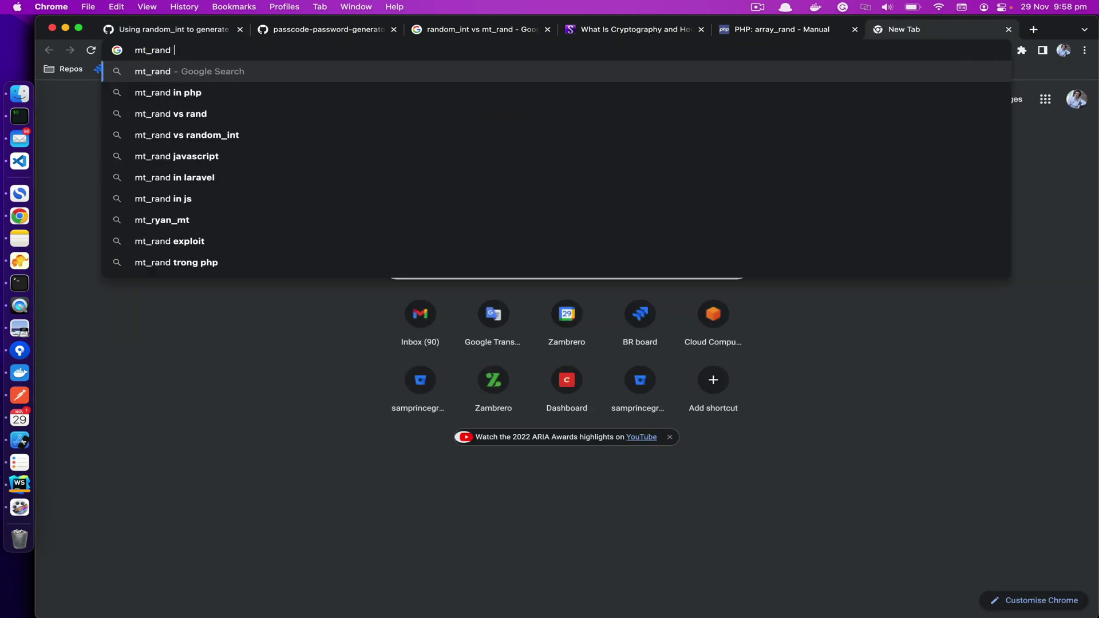
type("vs rand")
key("Return")
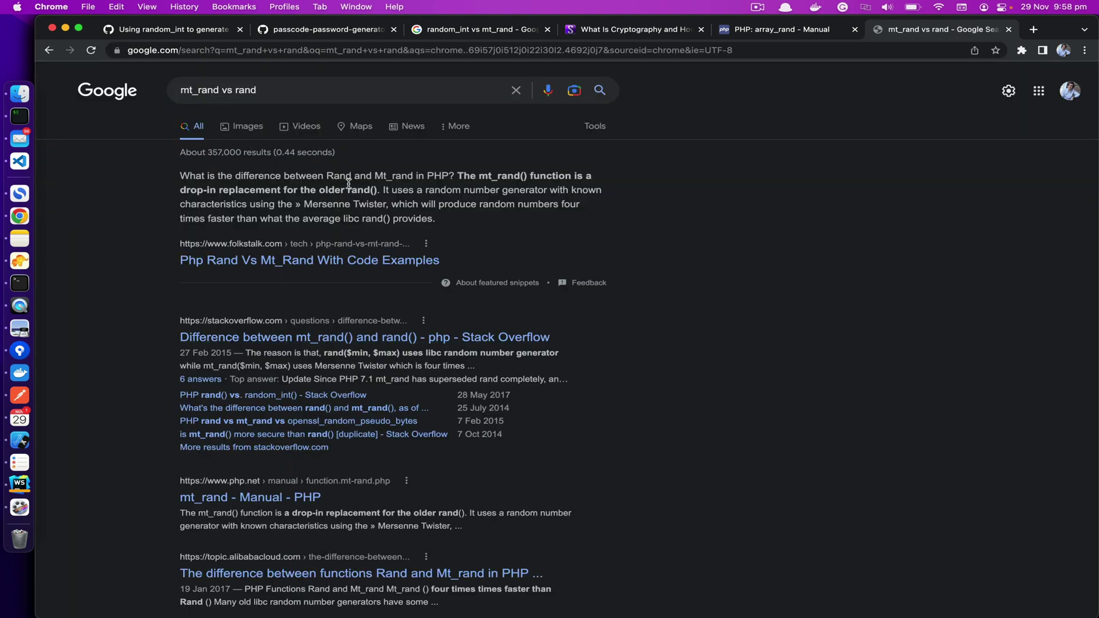
left_click_drag(334, 190, 372, 191)
left_click_drag(177, 176, 561, 223)
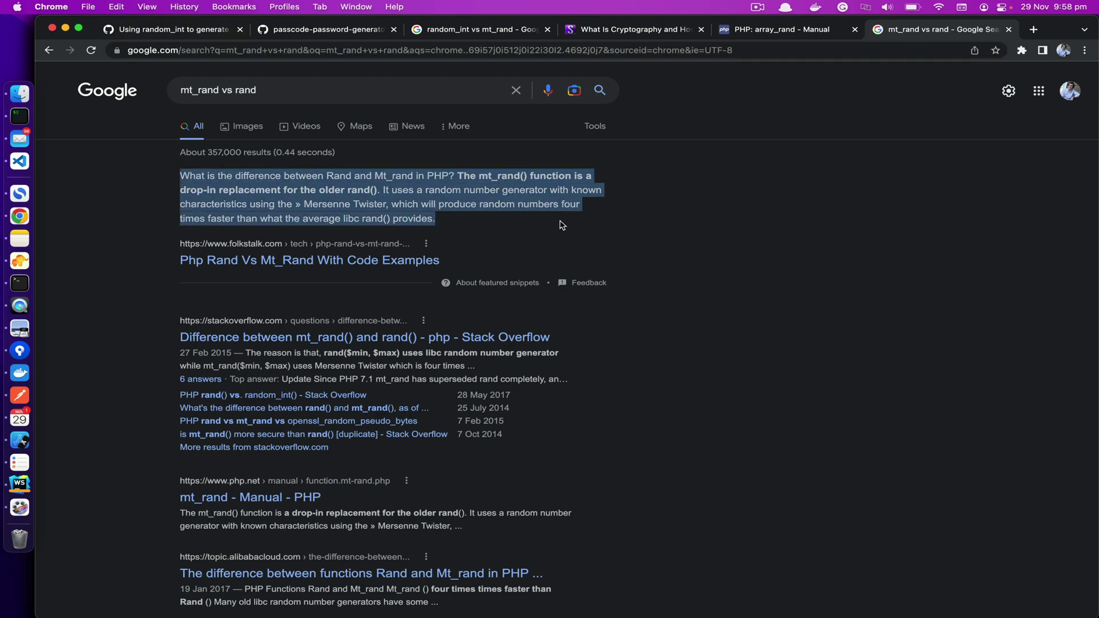
Step: Continue the pull request comment with "it's in `Password.php`" and paste the copied link to line 28 of that file
key("super+1")
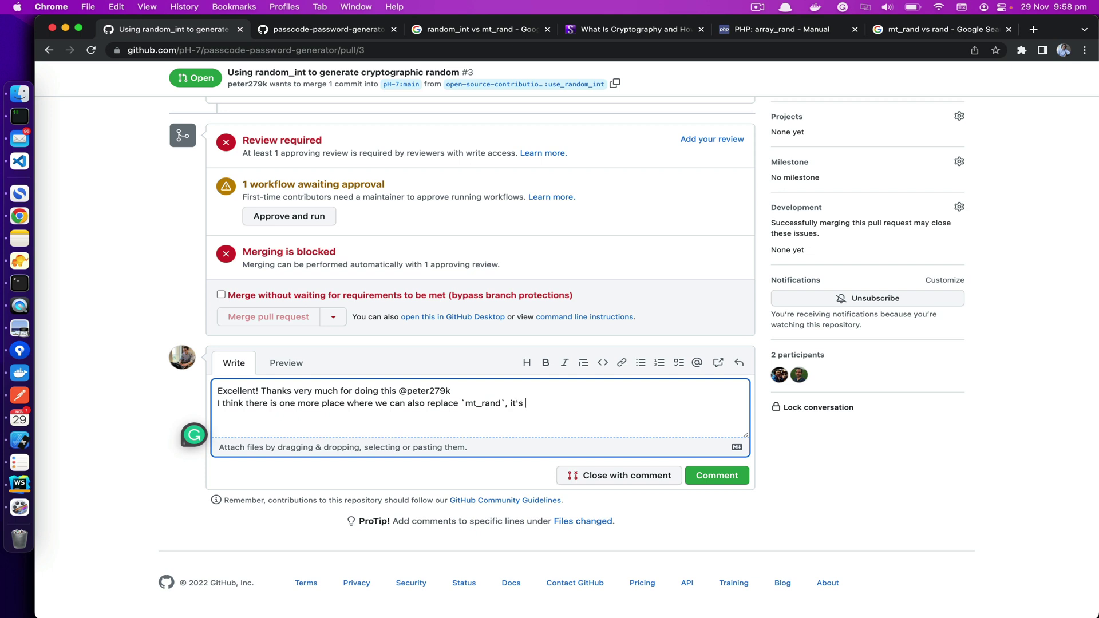
type("ssword.hp")
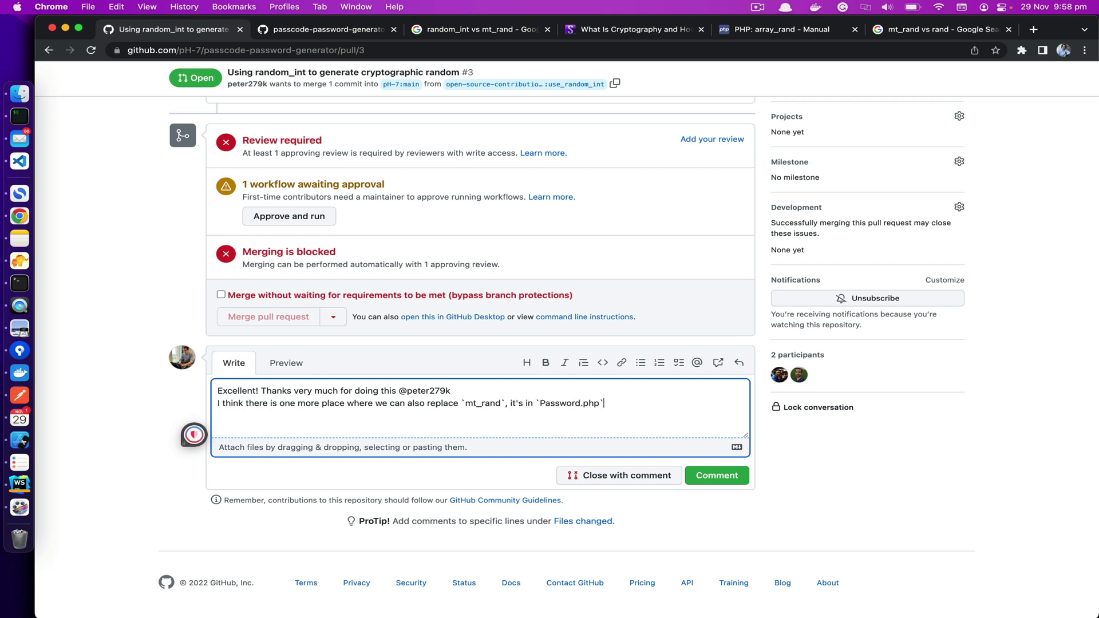
left_click(337, 30)
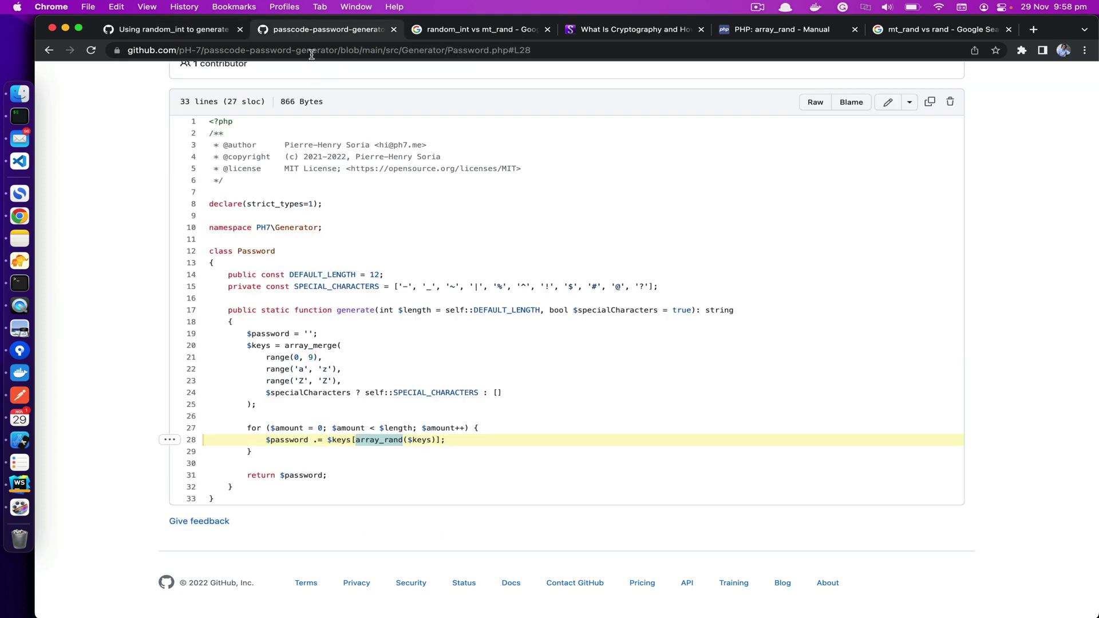
left_click(296, 50)
key("super+c")
left_click(166, 30)
type("`")
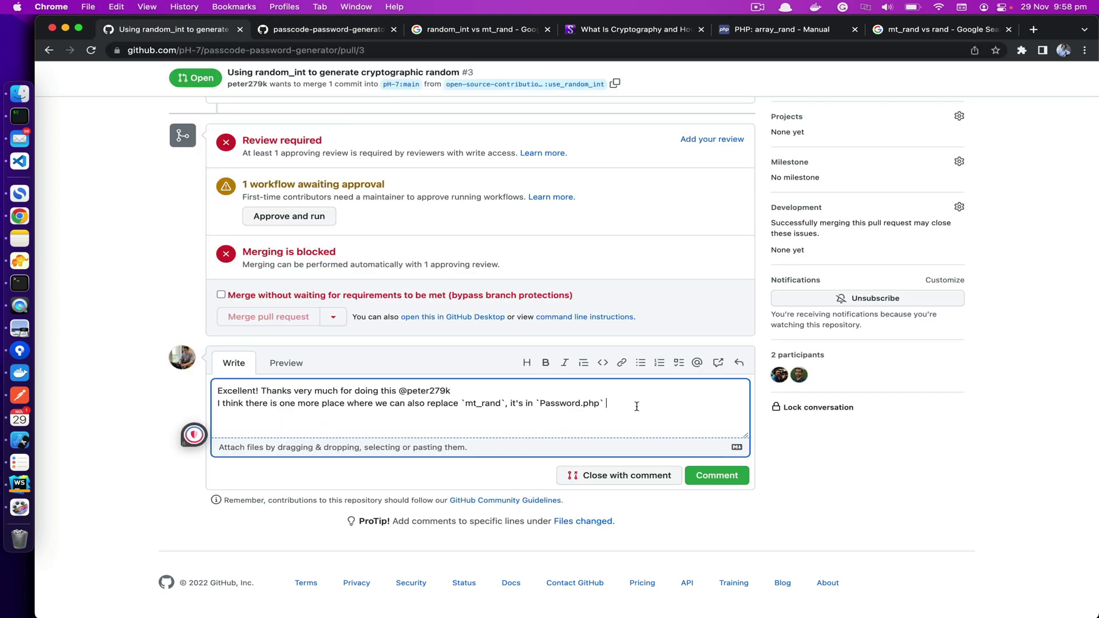
key("super+v")
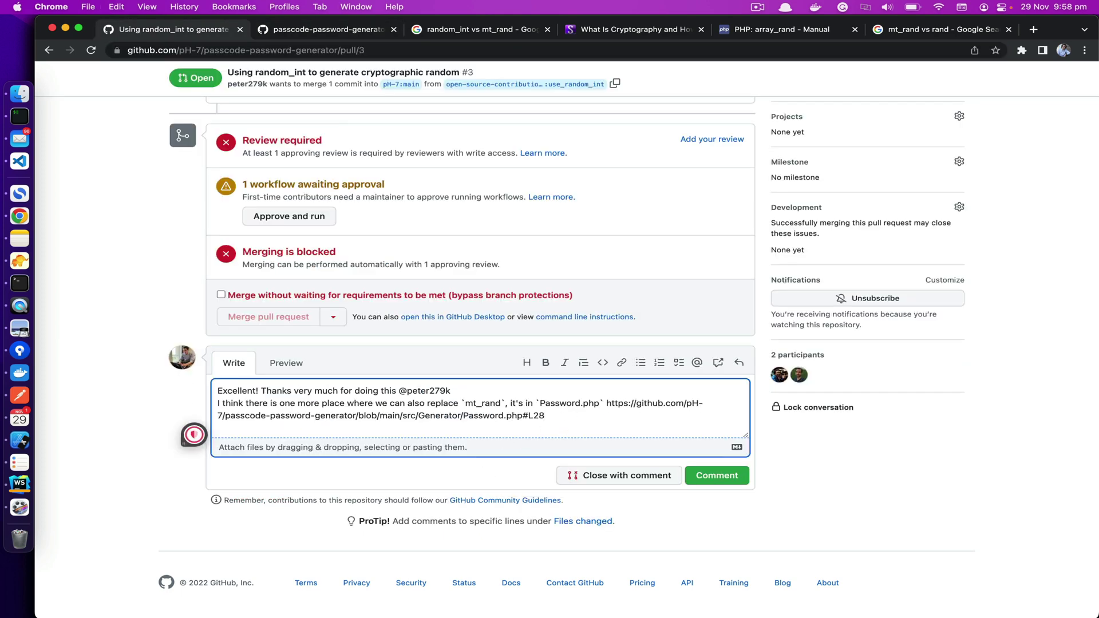
Step: Recheck line 28, finish the comment with "since `array_rand` is also using `mt_rand` :)" and post it
left_click(315, 30)
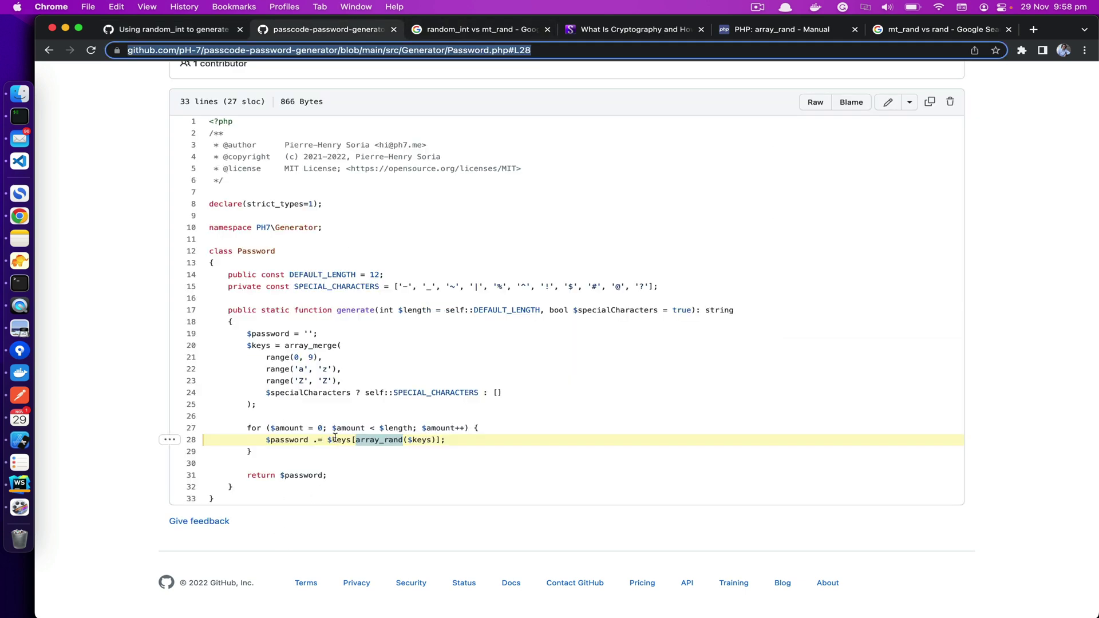
key("Escape")
left_click(167, 34)
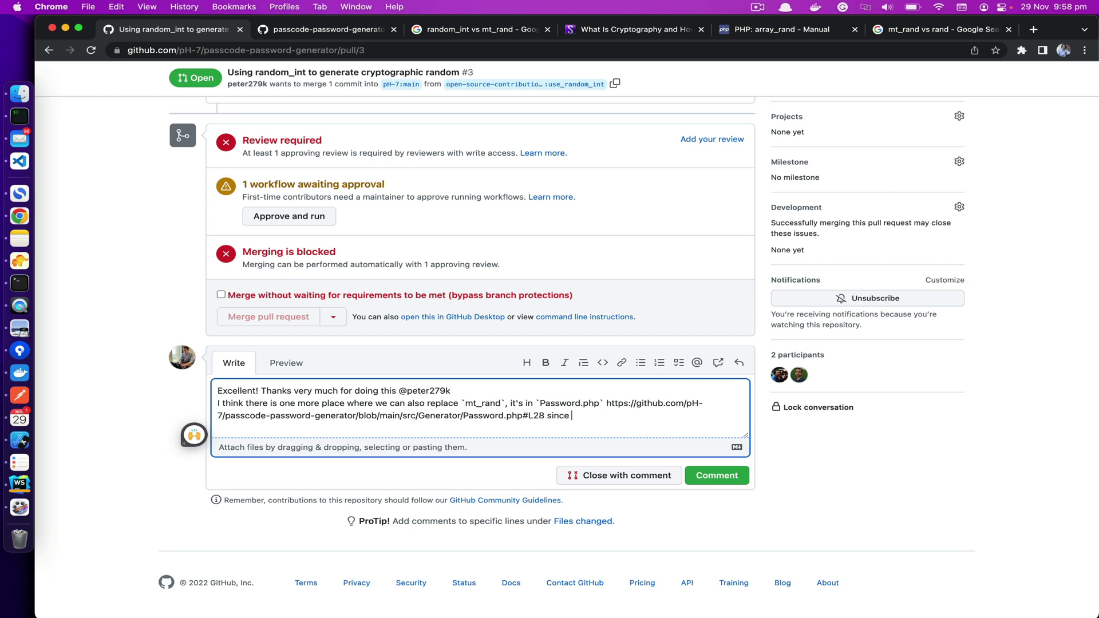
type("`array_rand` is also using `mt_rand` :)")
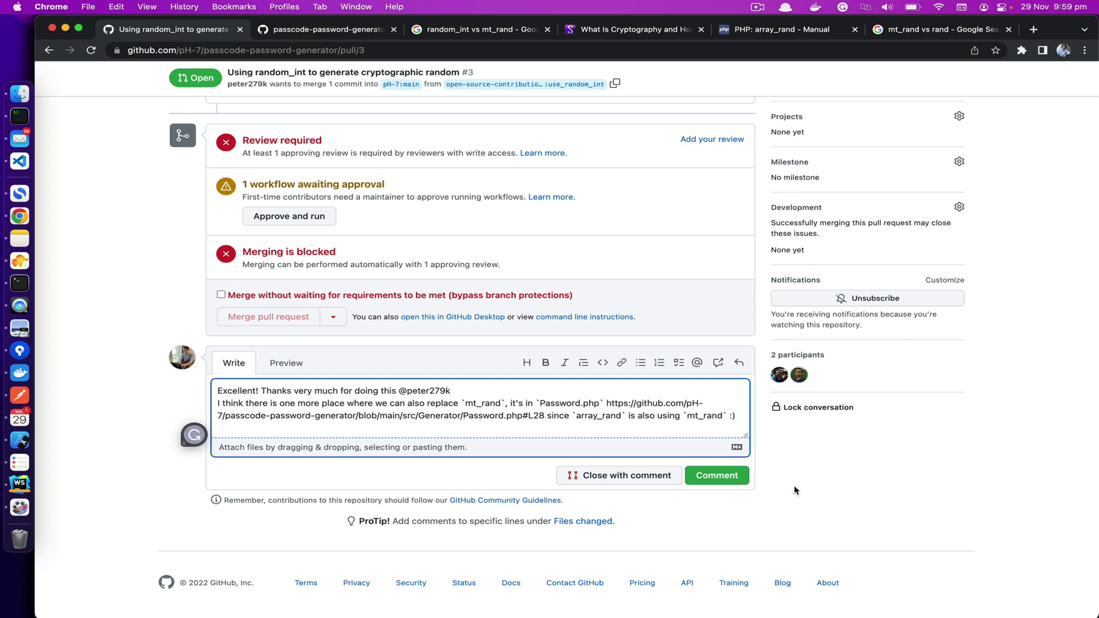
left_click(717, 477)
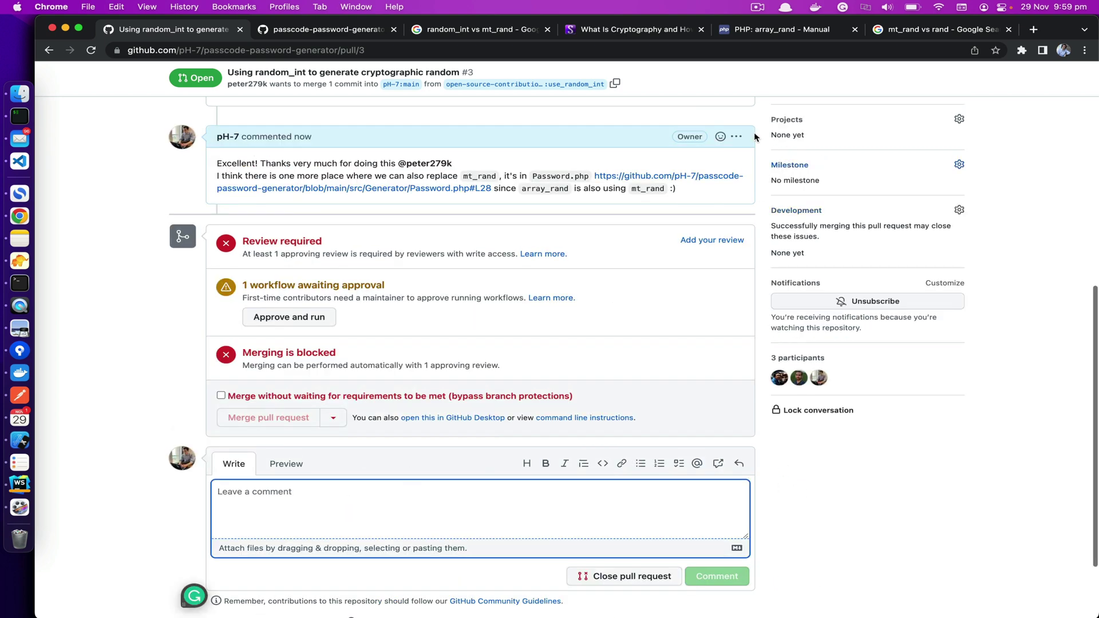
Step: Edit the posted comment so its second line begins with "BTW," and save the update
left_click(736, 138)
left_click(642, 217)
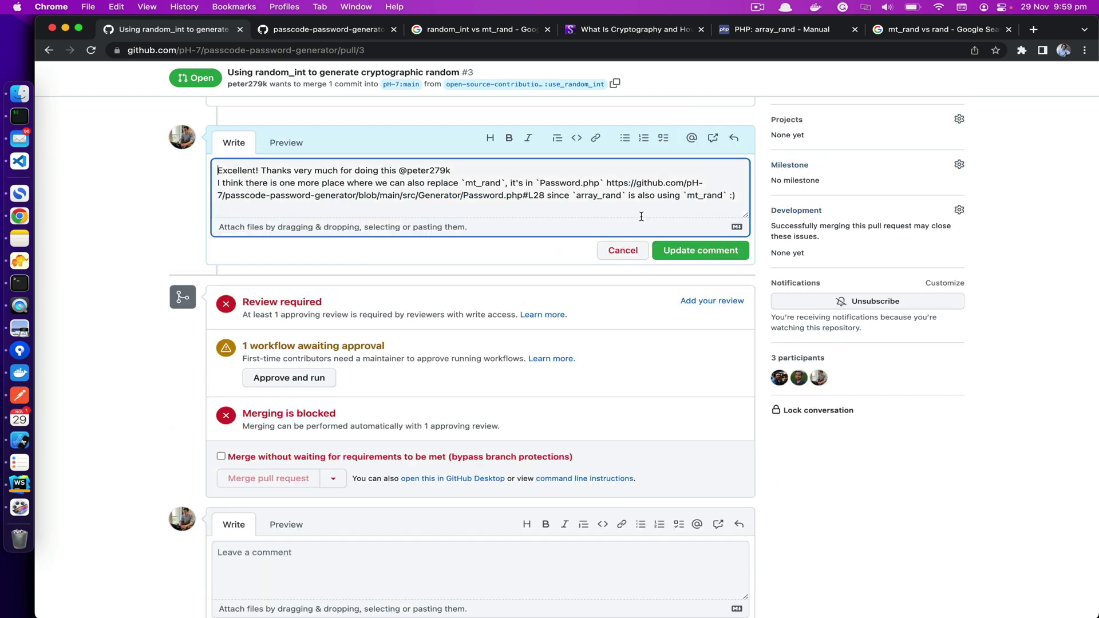
type("BTW,")
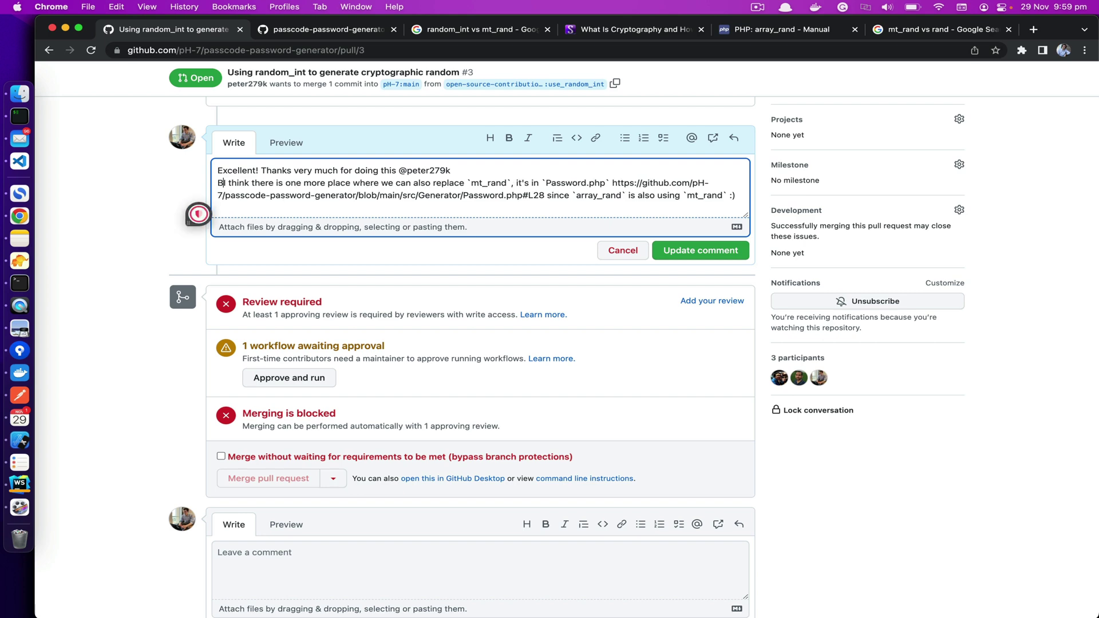
left_click(706, 258)
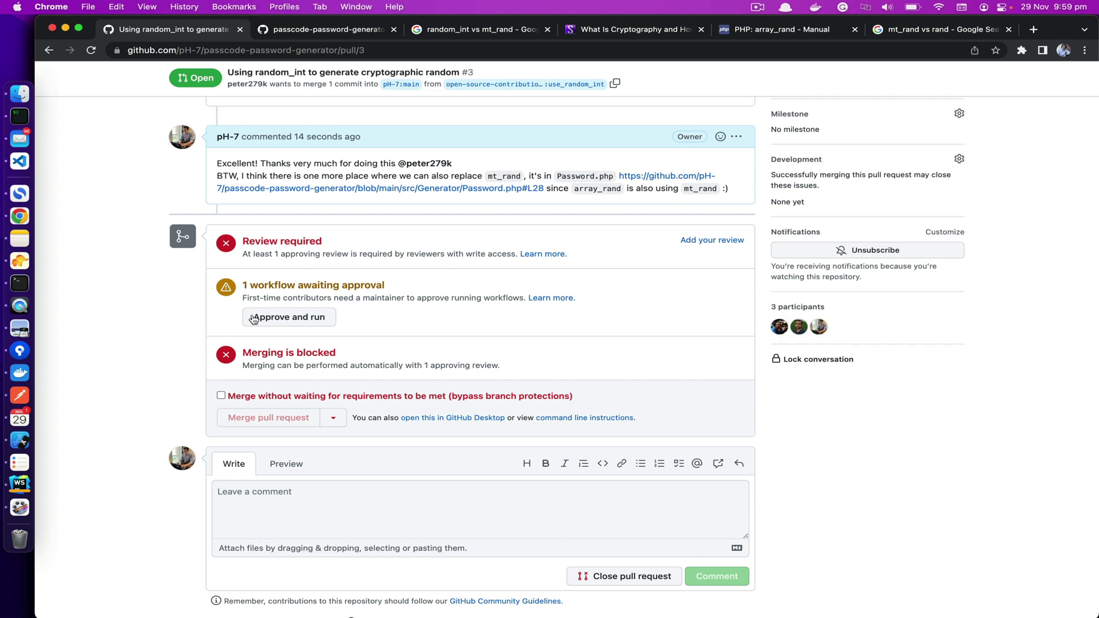
Step: Approve and run the pull request's pending workflow, and view the list of test checks
left_click(268, 318)
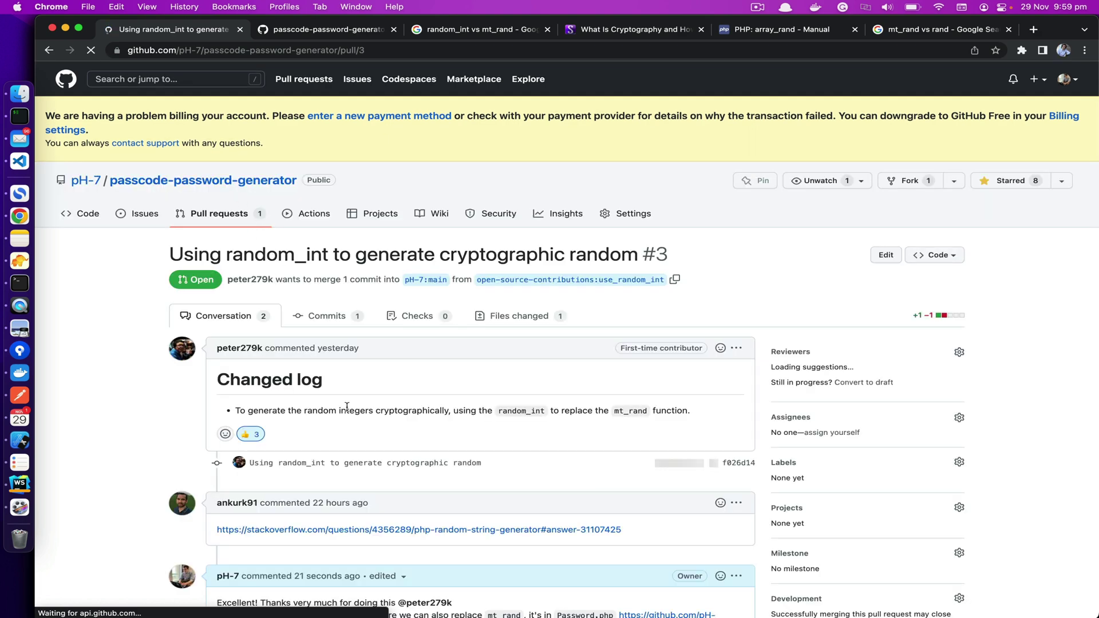
scroll(346, 406, "down", 6)
scroll(391, 464, "down", 2)
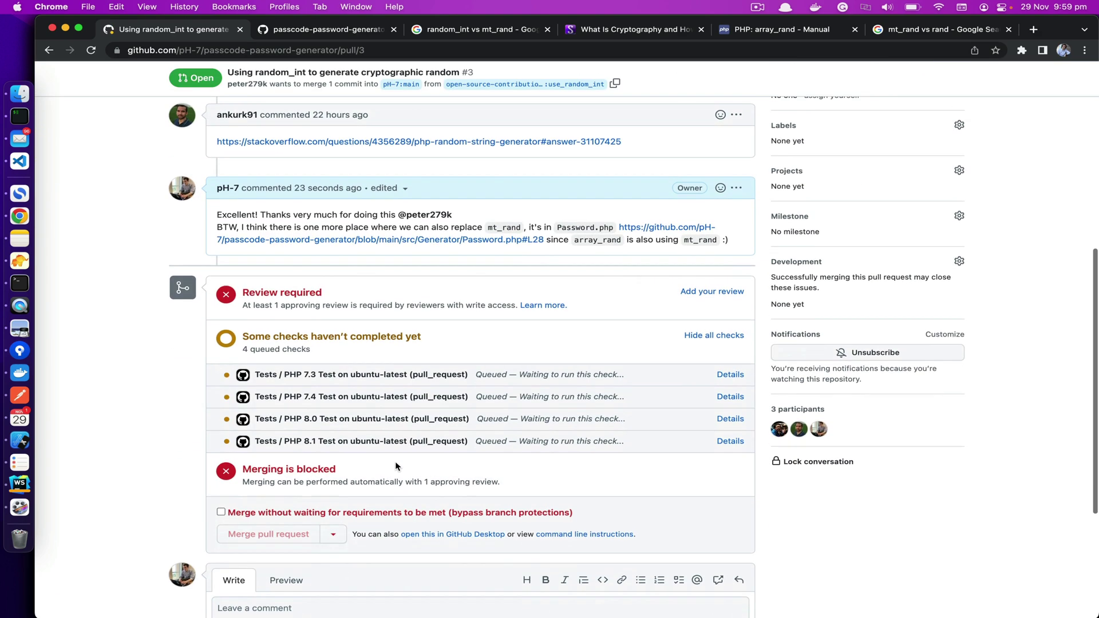
Step: Merge pull request #3 without waiting for requirements, bypassing branch protections, and keep the default commit message
left_click(221, 513)
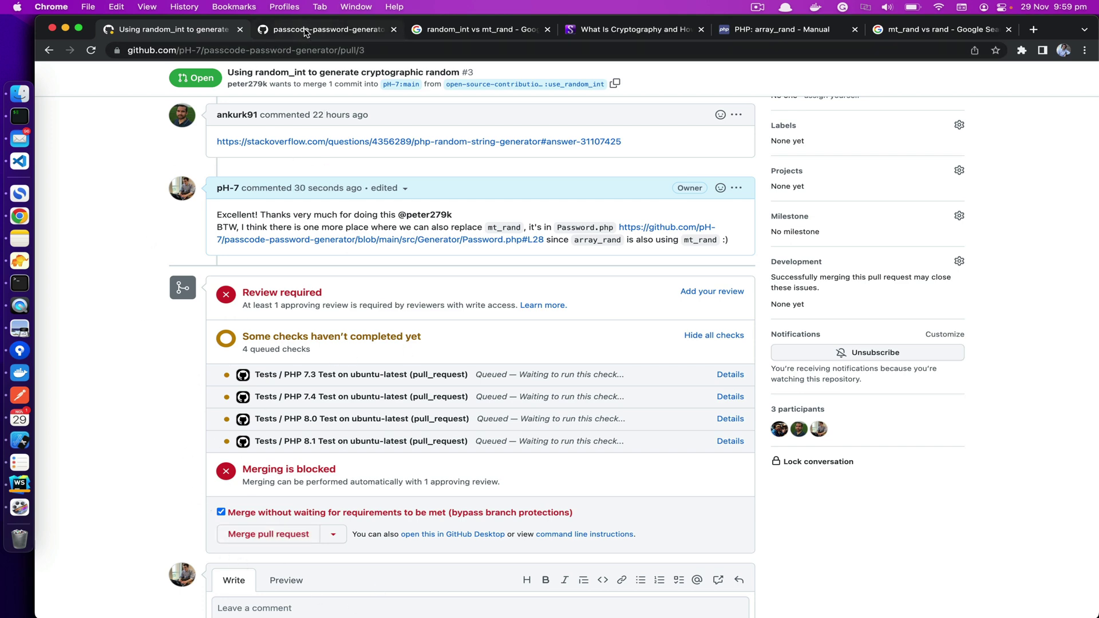
scroll(259, 334, "up", 10)
scroll(263, 316, "down", 7)
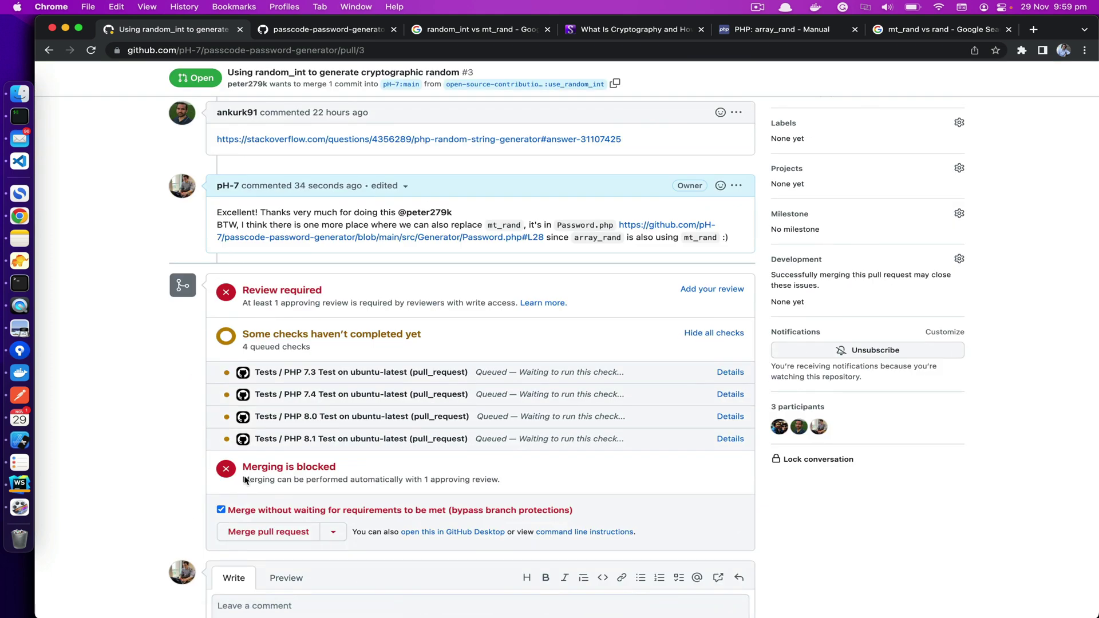
left_click(265, 534)
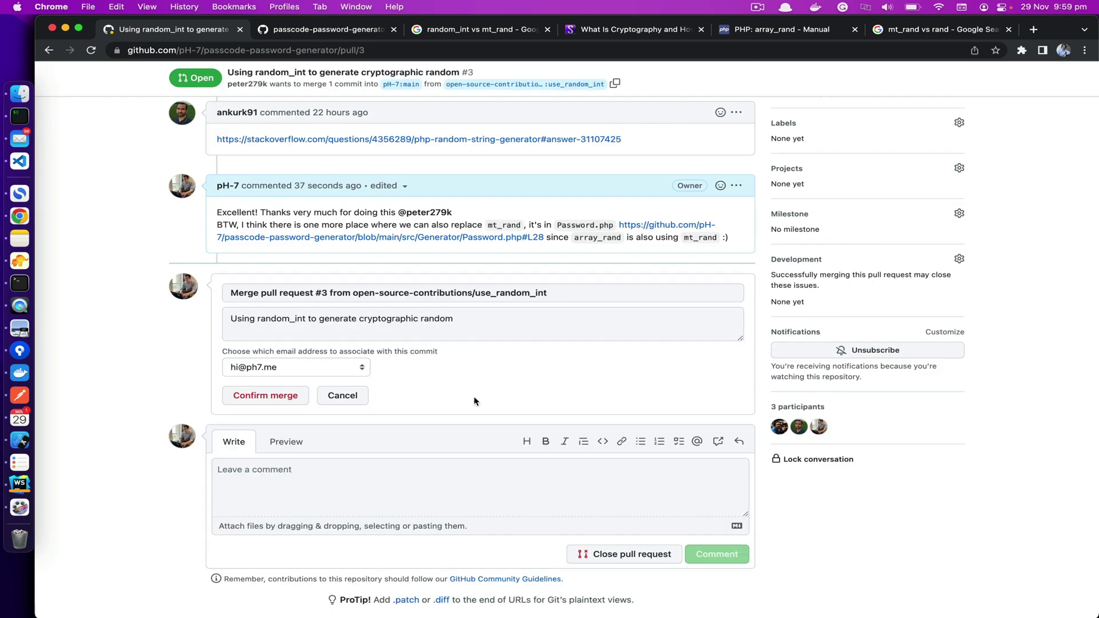
left_click(262, 403)
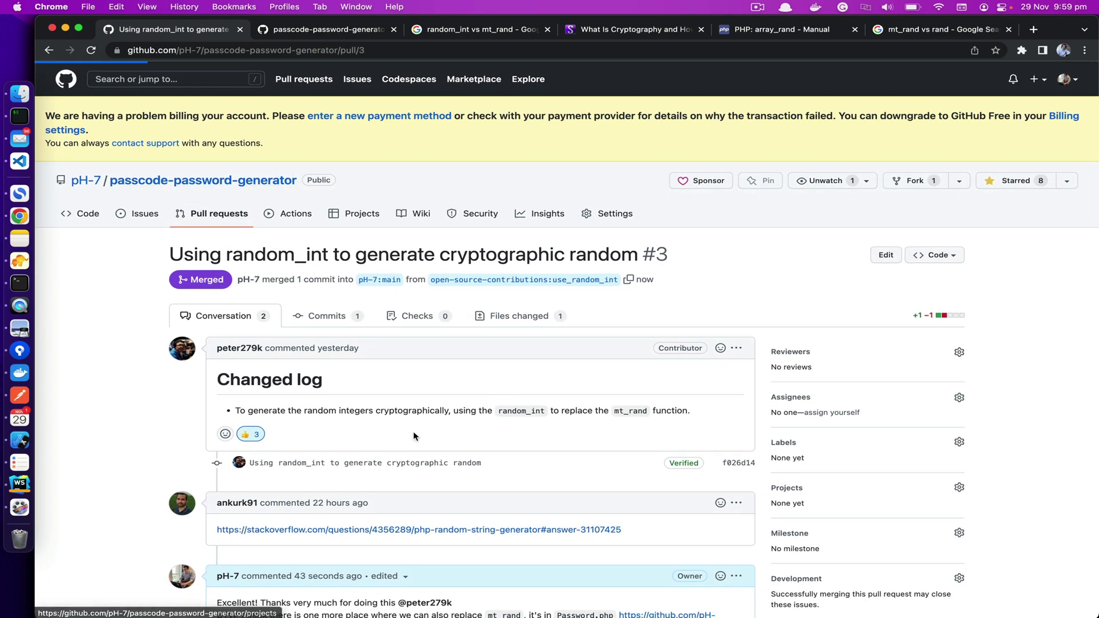
Step: Start a new release draft for passcode-password-generator and create the tag v2.0.6 on publish
scroll(415, 435, "down", 1)
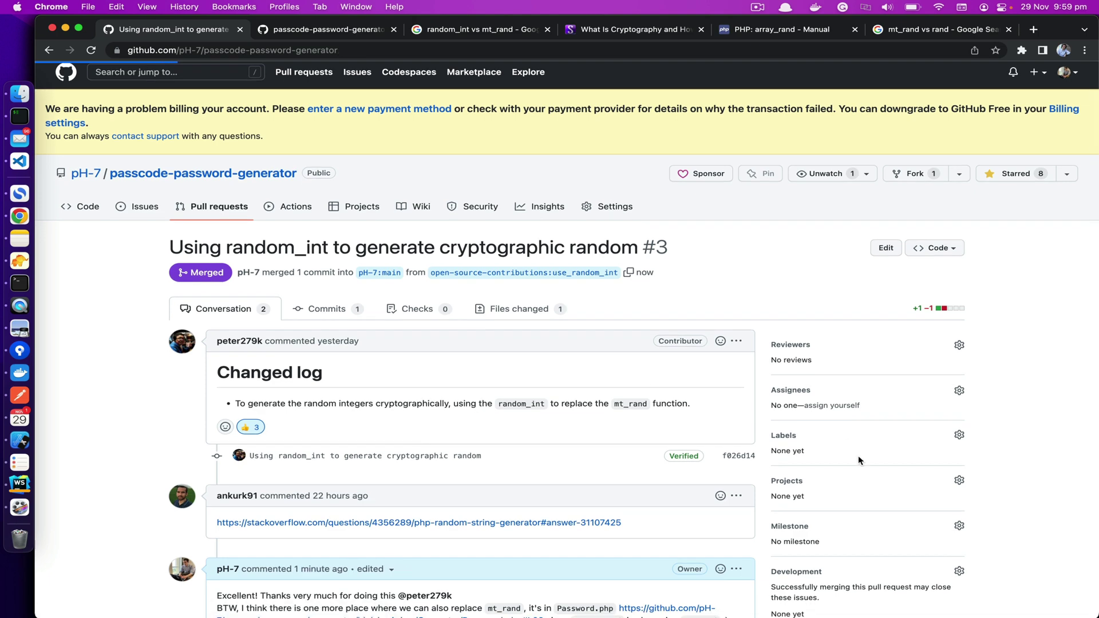
scroll(843, 462, "down", 4)
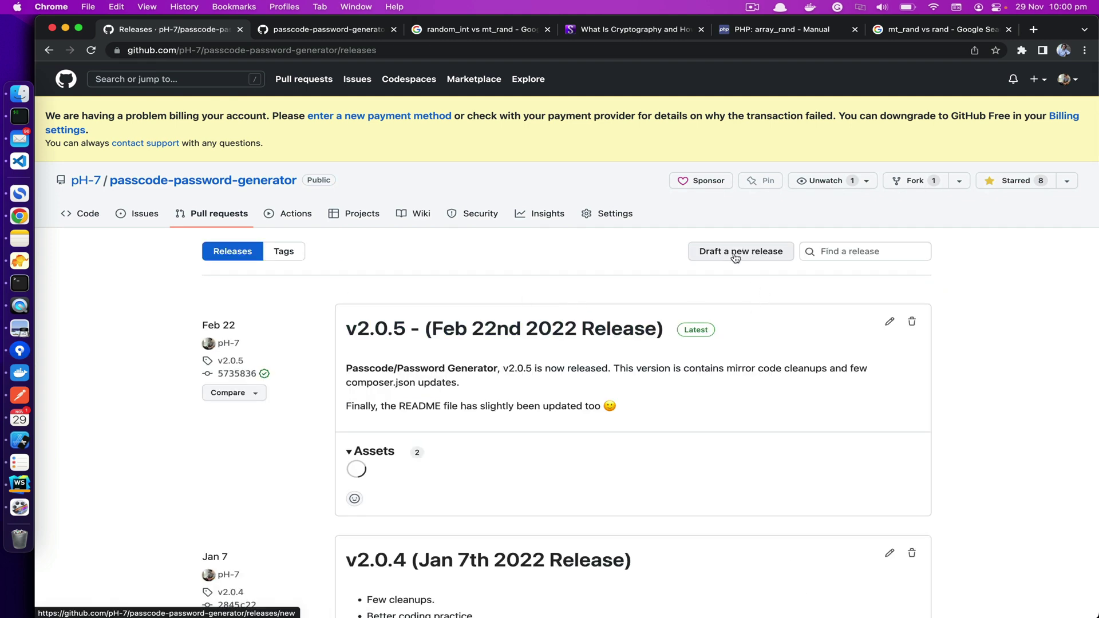
left_click(741, 252)
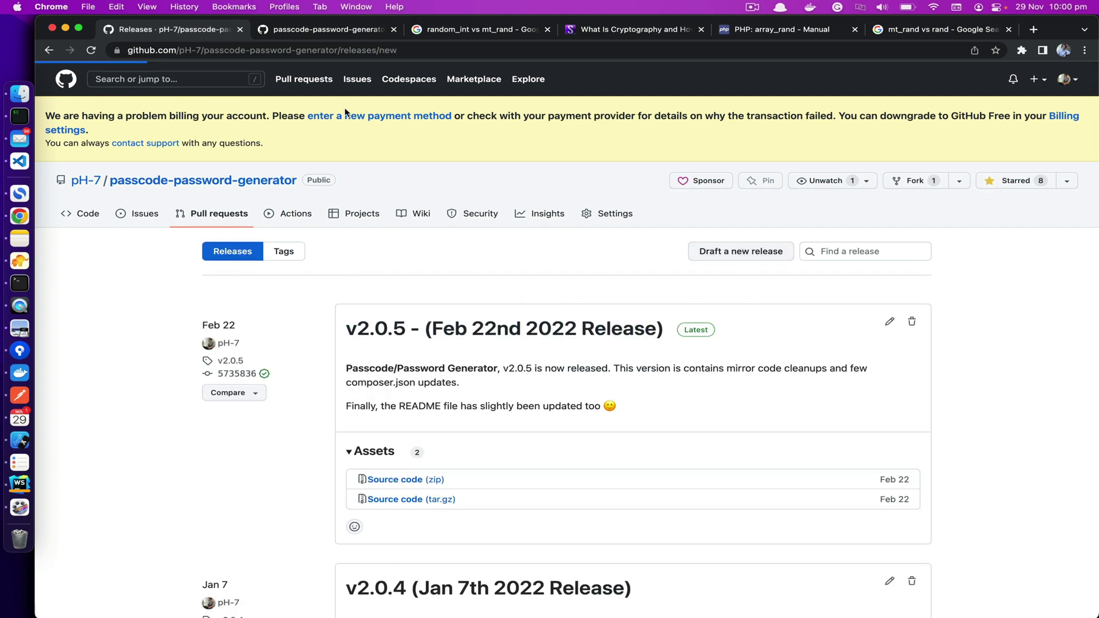
left_click(224, 295)
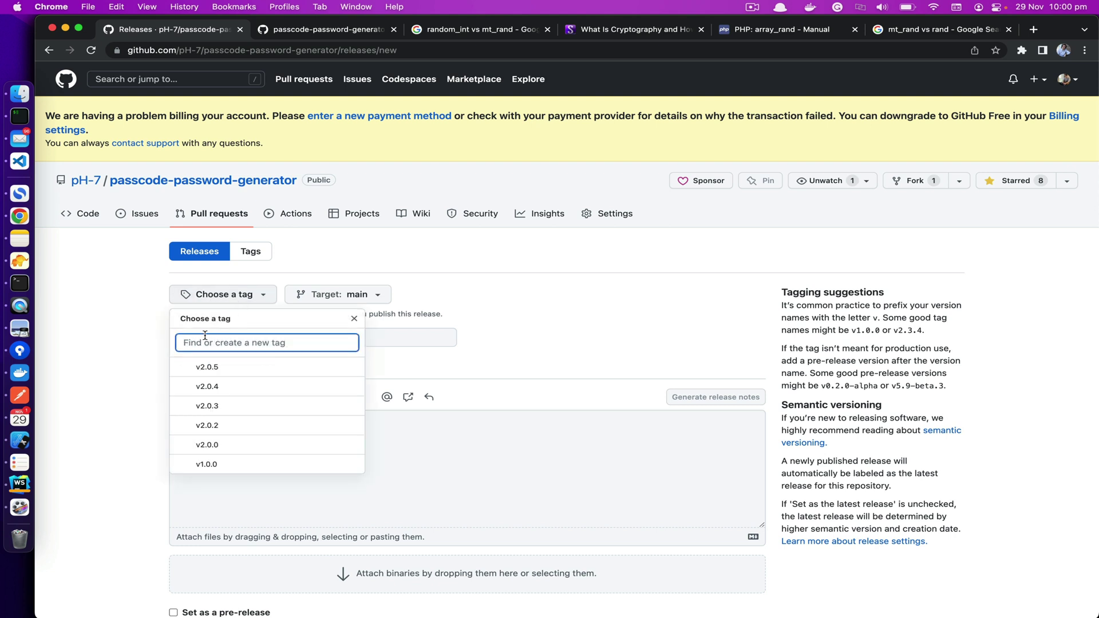
type("v2.0.6")
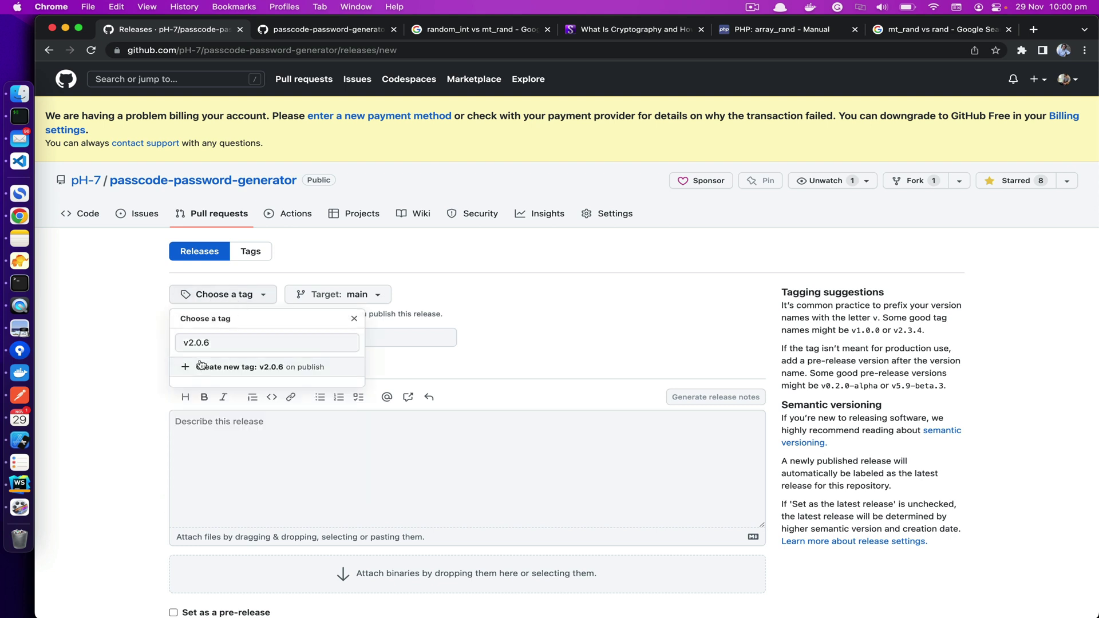
left_click(198, 367)
Step: Title the release "v2.0.6 (29th Nov 2022) Release"
left_click(201, 338)
type("v2.0.6 (29t")
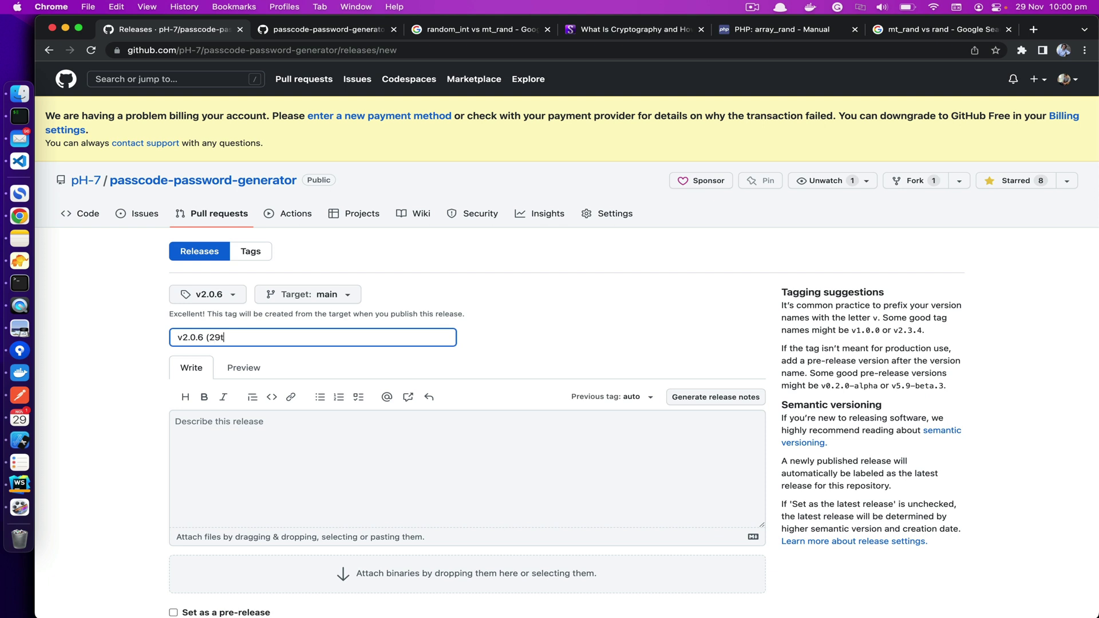
type("h Nov 2022) Release")
Step: Check the earlier release titles in a separate tab and retitle the draft "v2.0.6 (Nov 29th 2022)"
left_click(197, 256, "super")
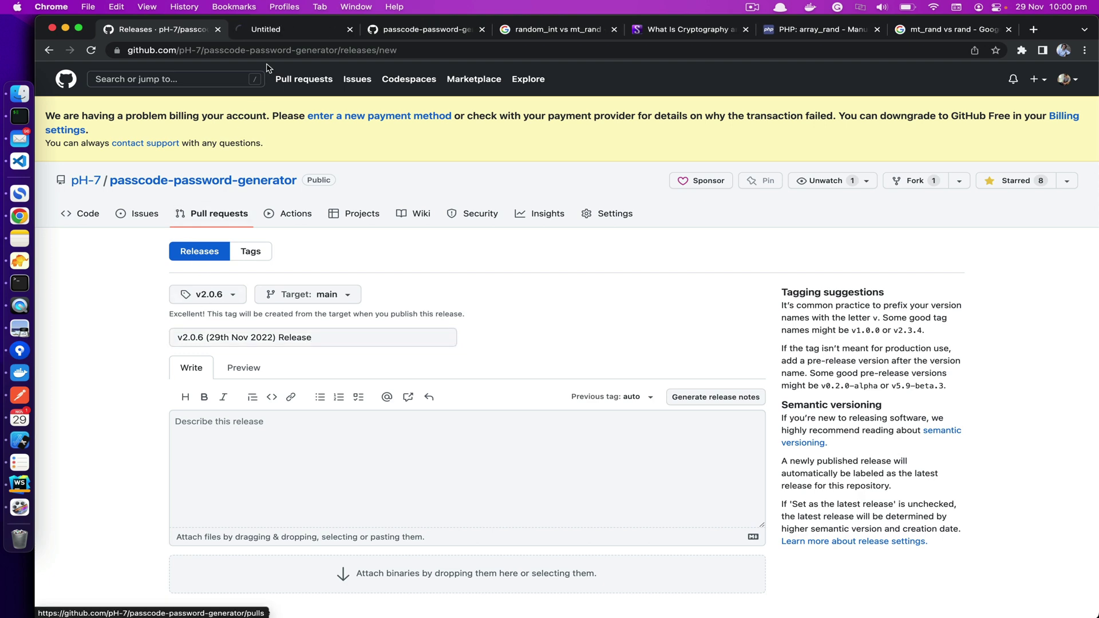
left_click(282, 33)
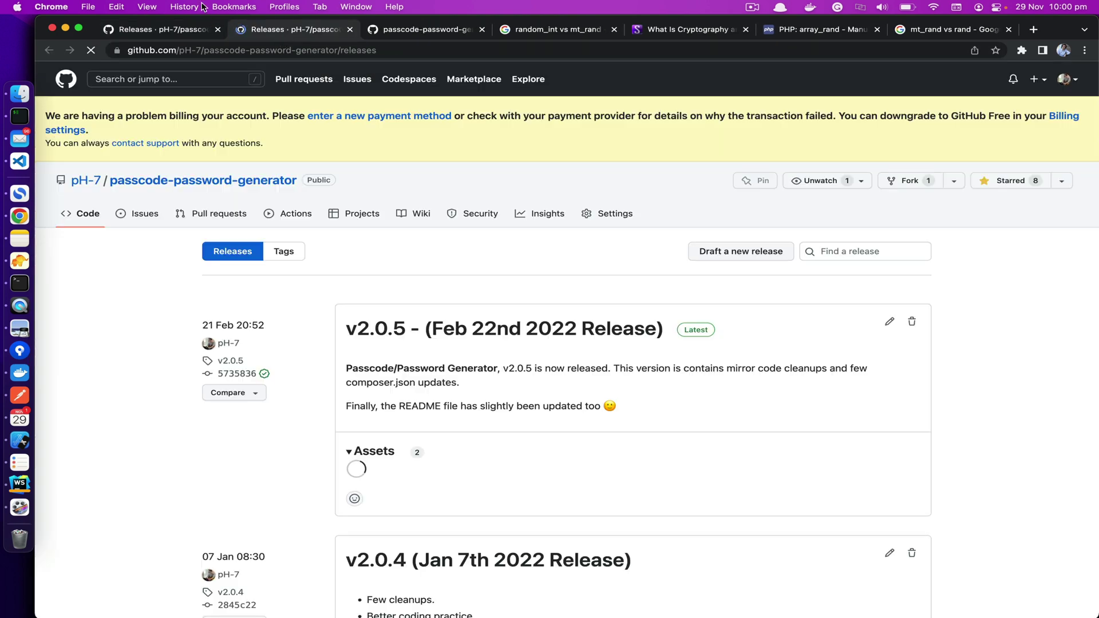
scroll(299, 465, "down", 3)
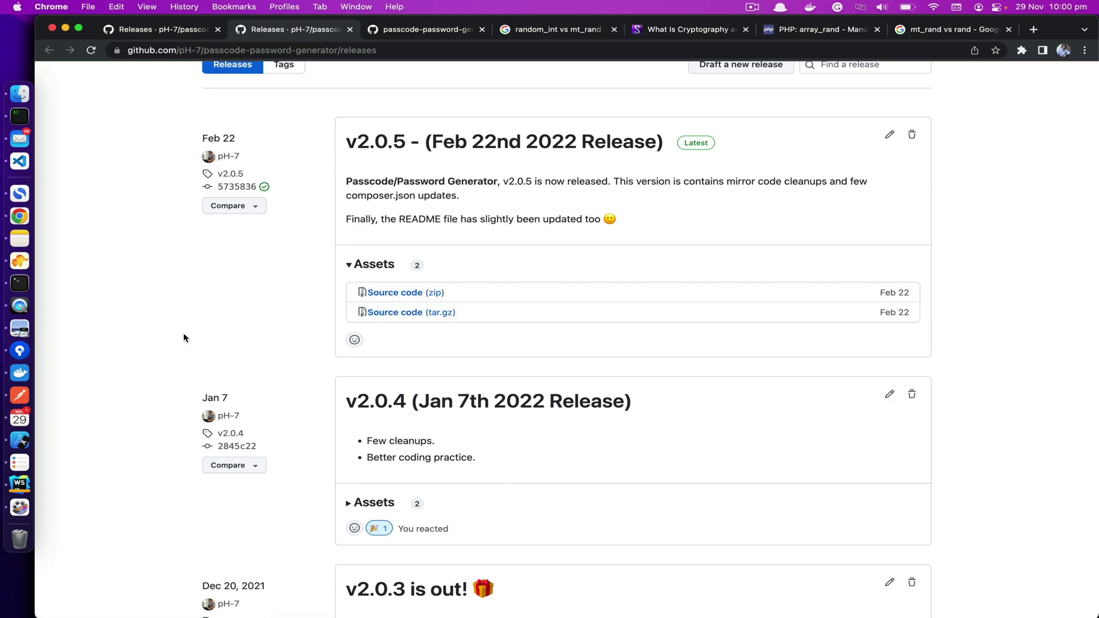
left_click(155, 29)
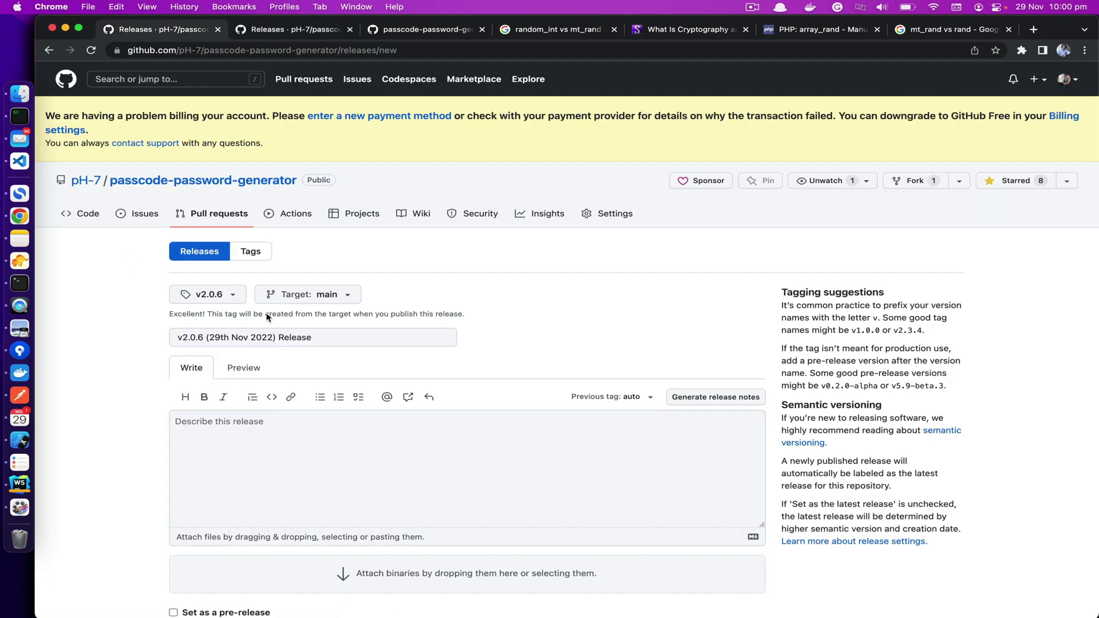
left_click(213, 337)
type("Nov")
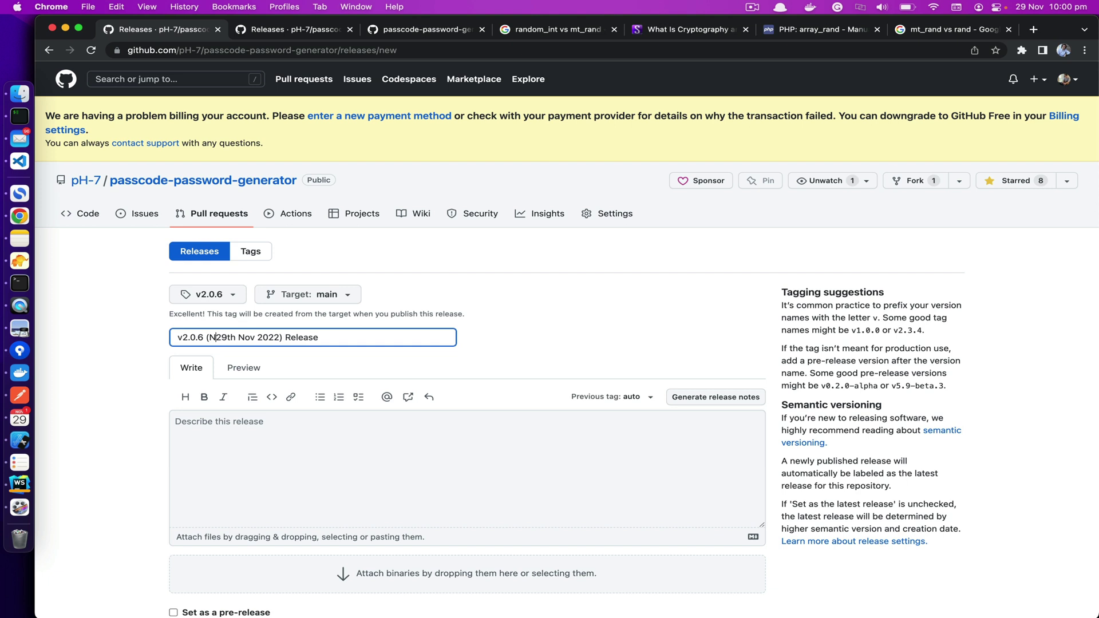
left_click_drag(248, 337, 277, 337)
key("BackSpace")
key("BackSpace")
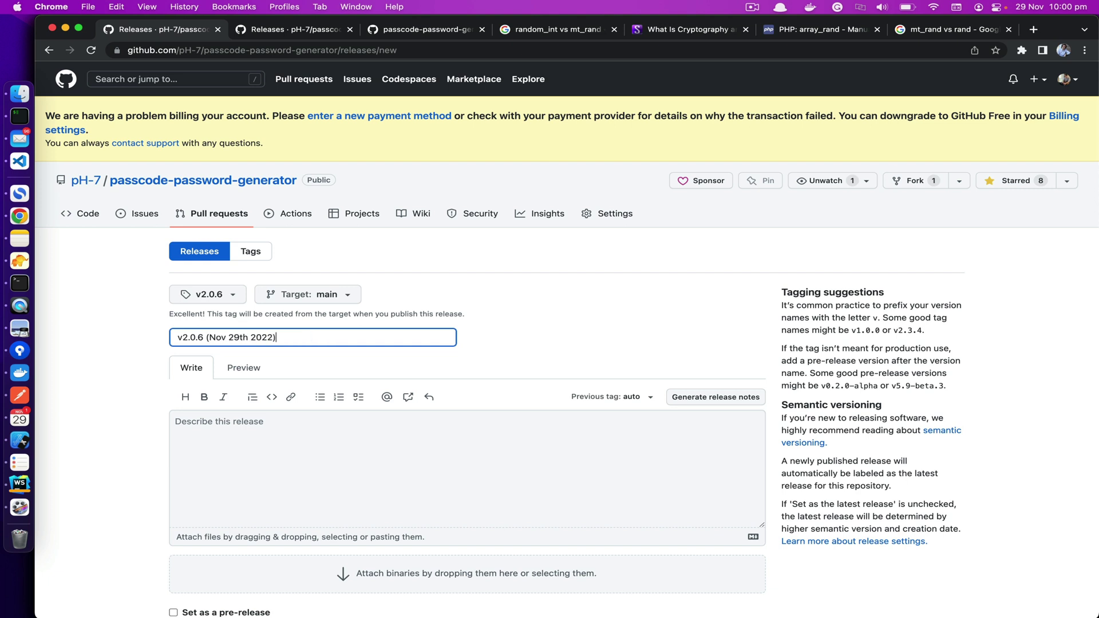
Step: Begin the release description with the bullet "* Using"
left_click(270, 445)
type("*")
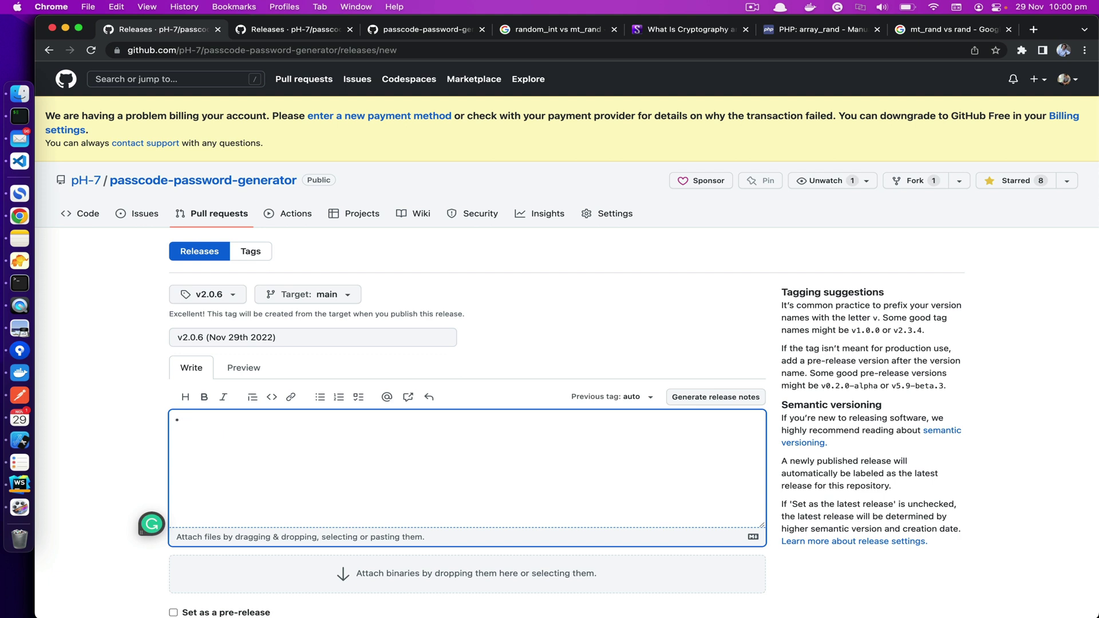
type(" Using")
Step: Check the cryptographic security caution on the PHP manual's array_rand page and open its linked random_int page
left_click(413, 29)
left_click(289, 31)
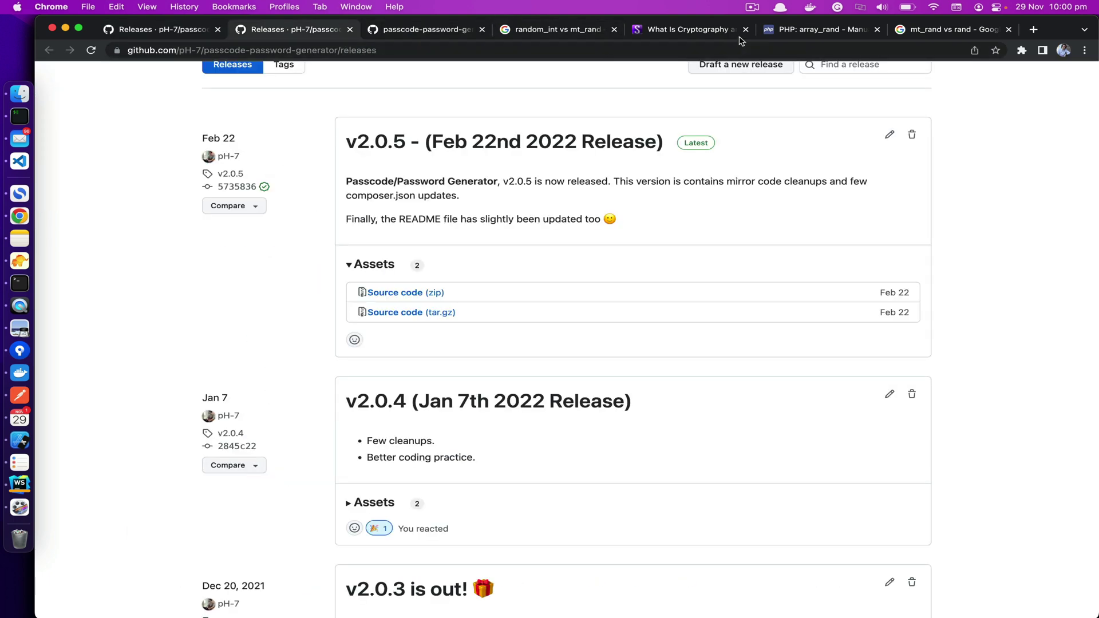
left_click(785, 31)
left_click(302, 210)
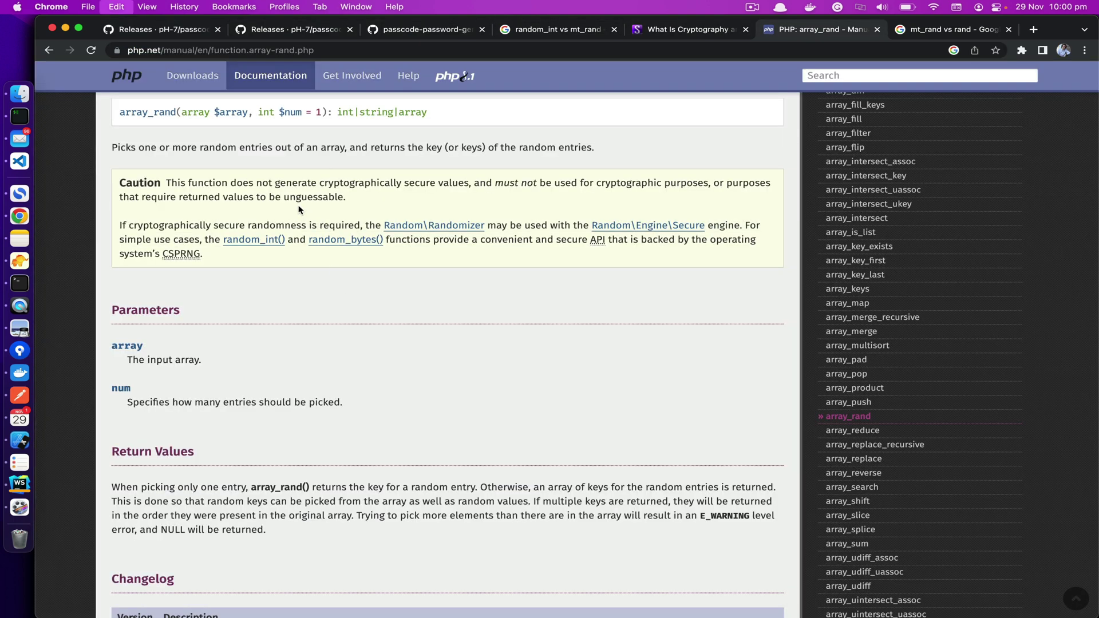
key("super+f")
type("cru")
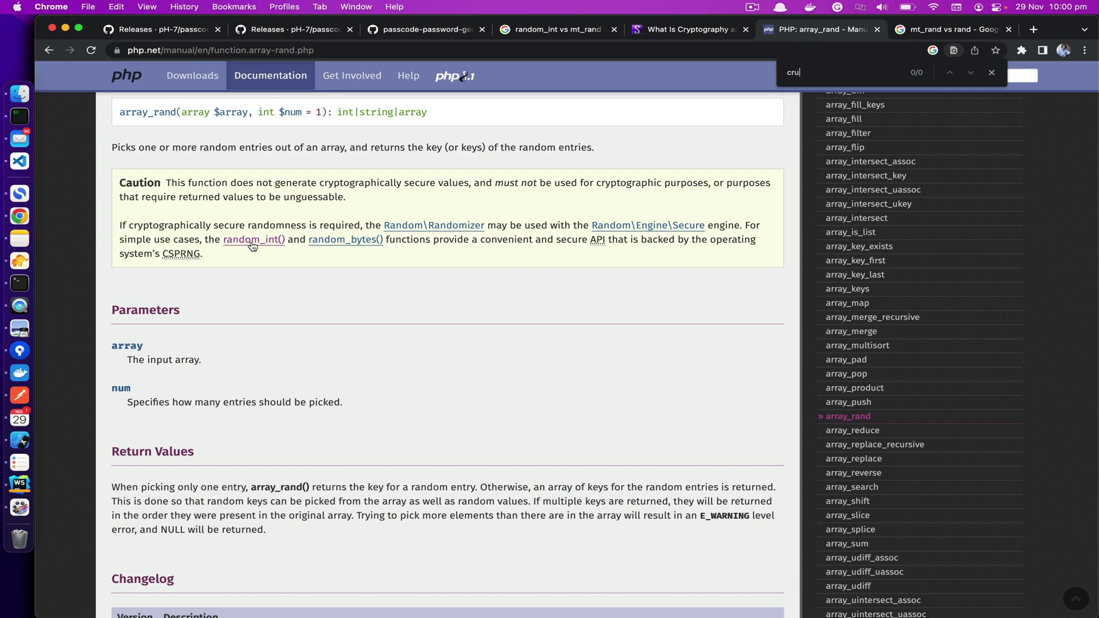
Step: Return to the release draft and replace "Using" in the description bullet with "Passcode - It now uses"
left_click(172, 31)
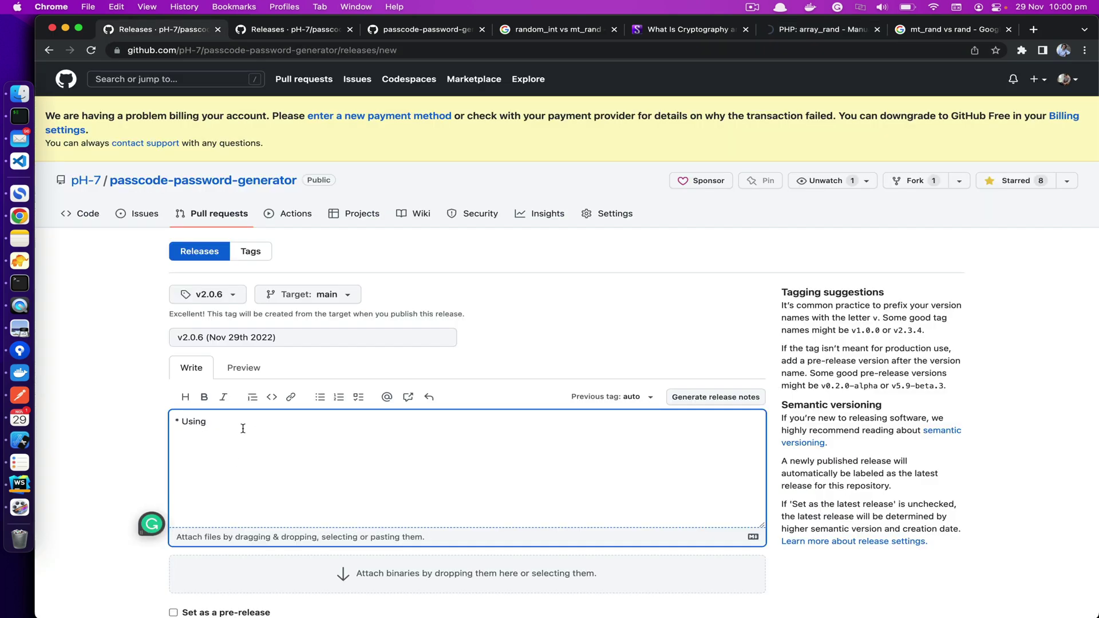
double_click(193, 423)
type("Passcode - It now uses")
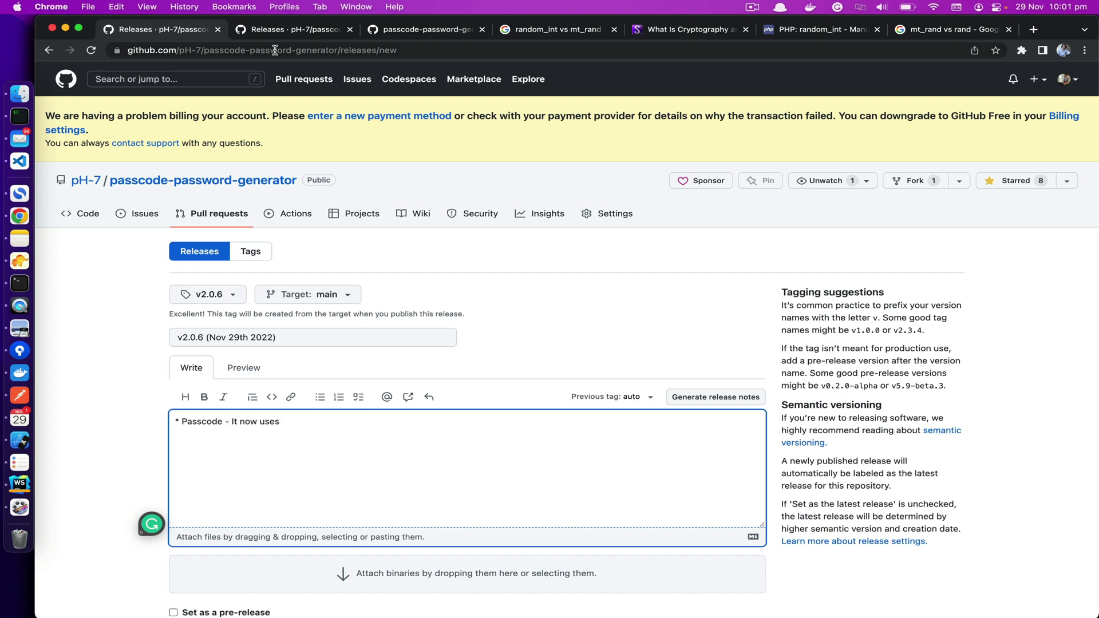
Step: Copy "cryptographically secure" from the random_int manual page and reword the draft's bullet to "Passcode - It now generates"
left_click(813, 29)
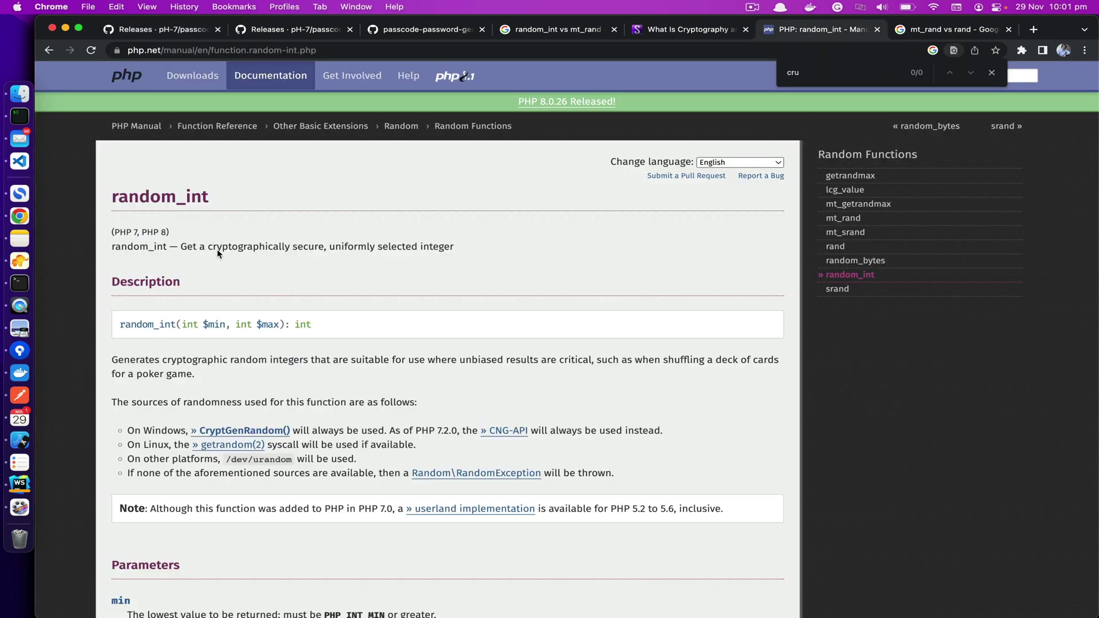
left_click_drag(325, 246, 196, 246)
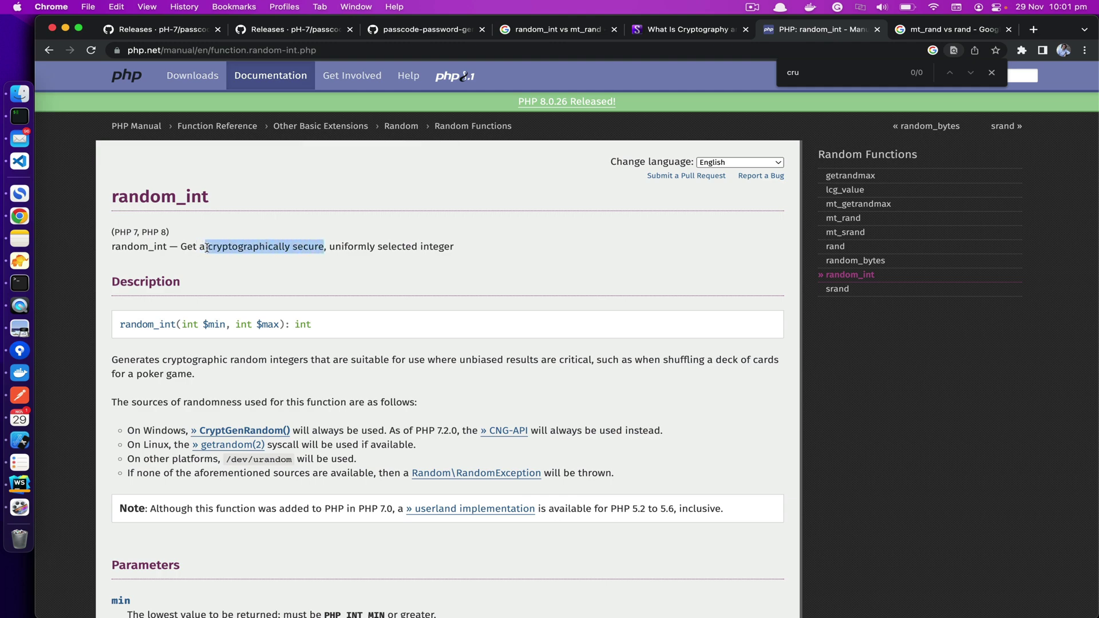
key("super+c")
left_click(132, 31)
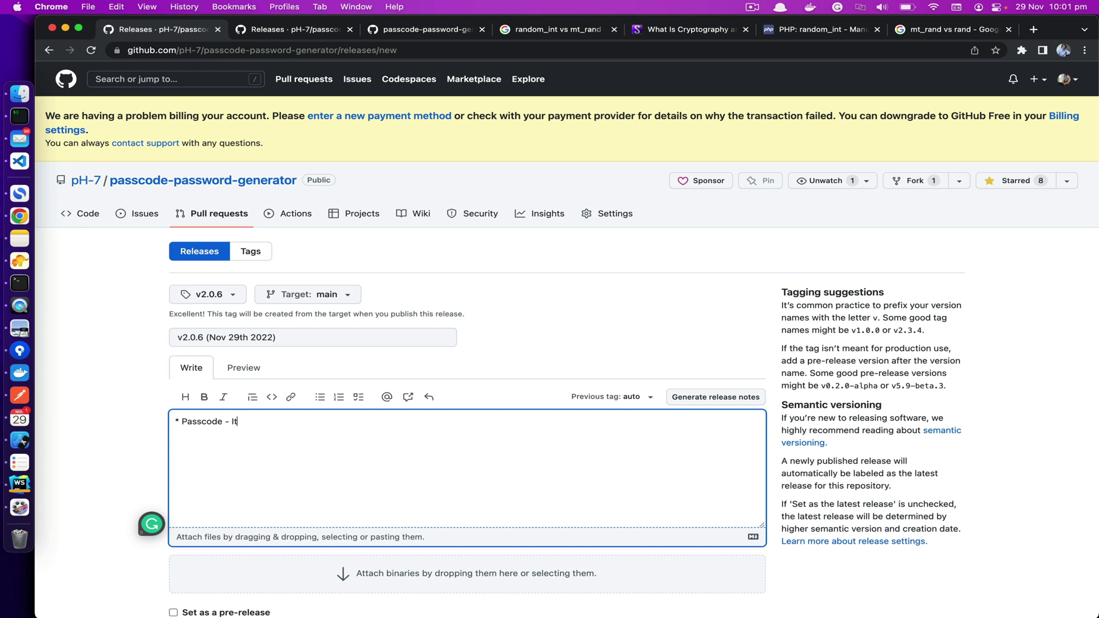
type("generates")
Step: Search the random_int manual page for "cryptographically secure"
left_click(806, 32)
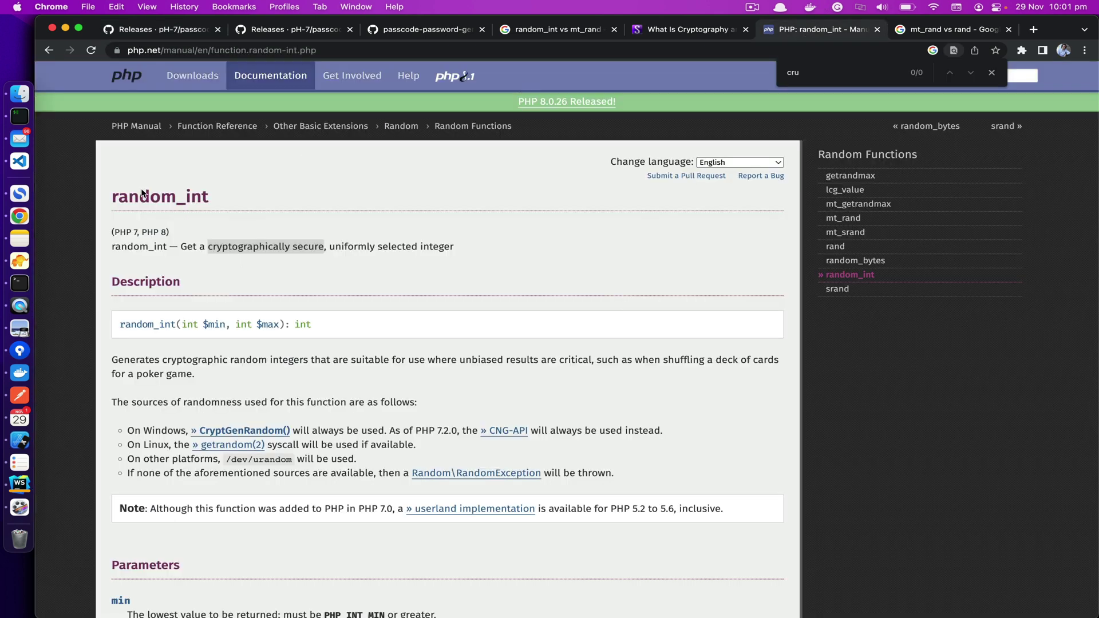
key("super+a")
key("super+v")
key("Return")
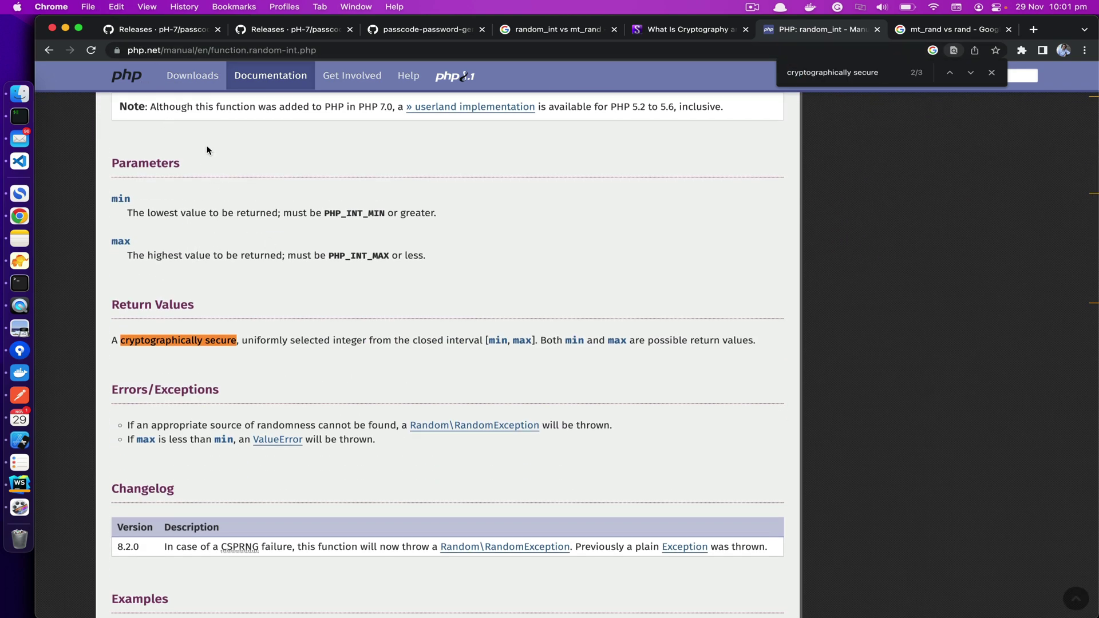
Step: Continue the draft's description bullet with "a cryptographically secure codes."
left_click(136, 30)
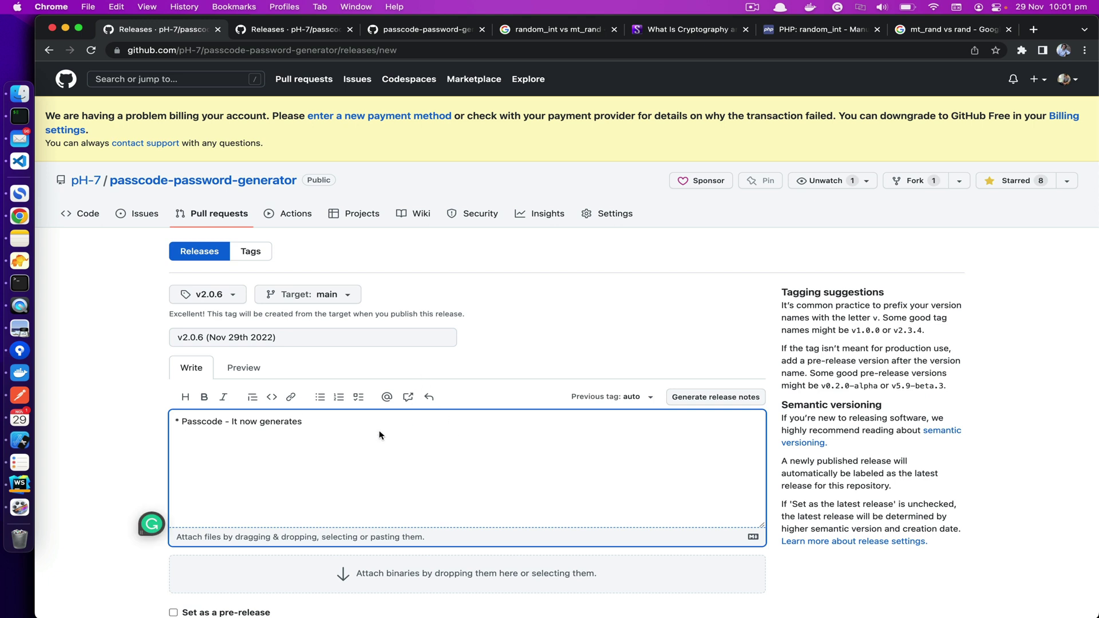
left_click(374, 421)
type("cryptographically secure")
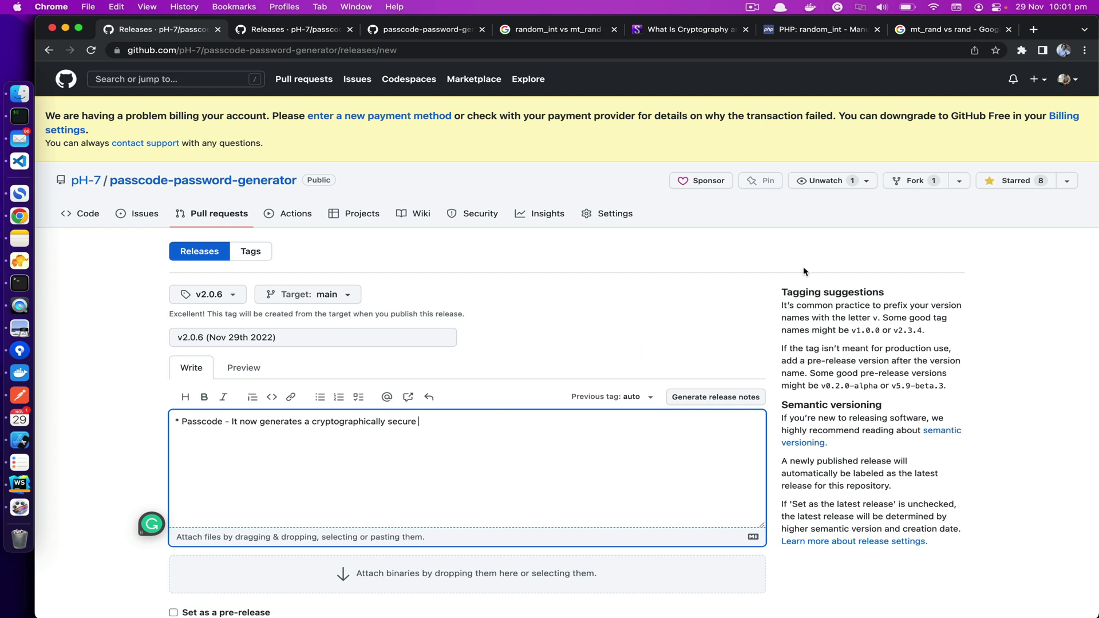
type(" nu")
key("BackSpace")
key("BackSpace")
type("c")
Step: Correct the bullet's ending to "cryptographically secure code.", removing the article "a" and the plural "s"
left_click(312, 422)
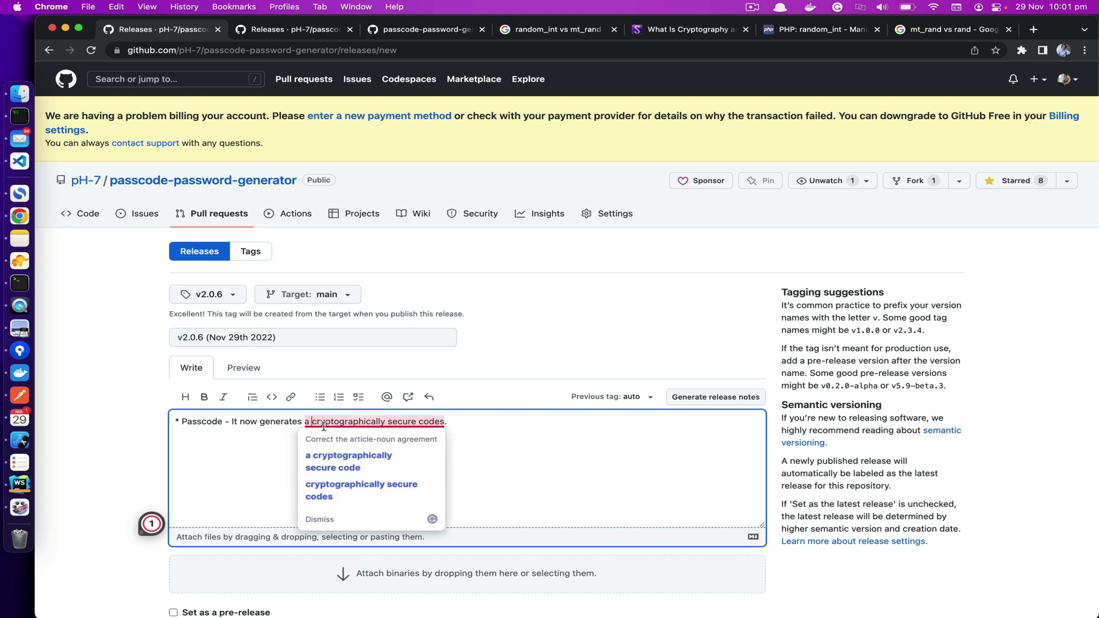
left_click(445, 422)
key("BackSpace")
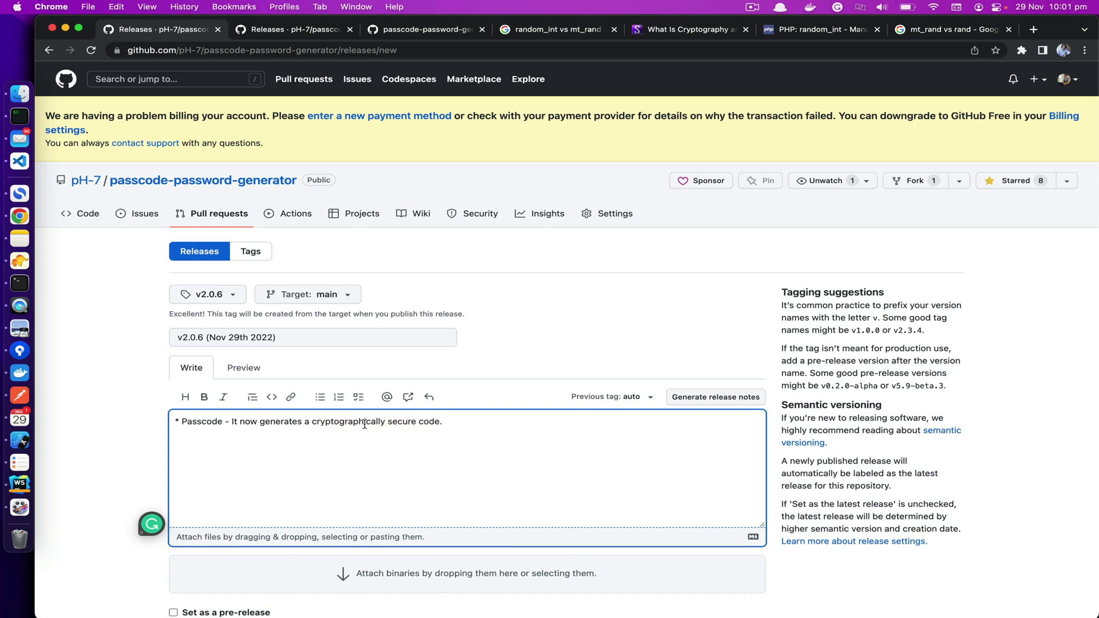
left_click(310, 421)
key("BackSpace")
key("BackSpace")
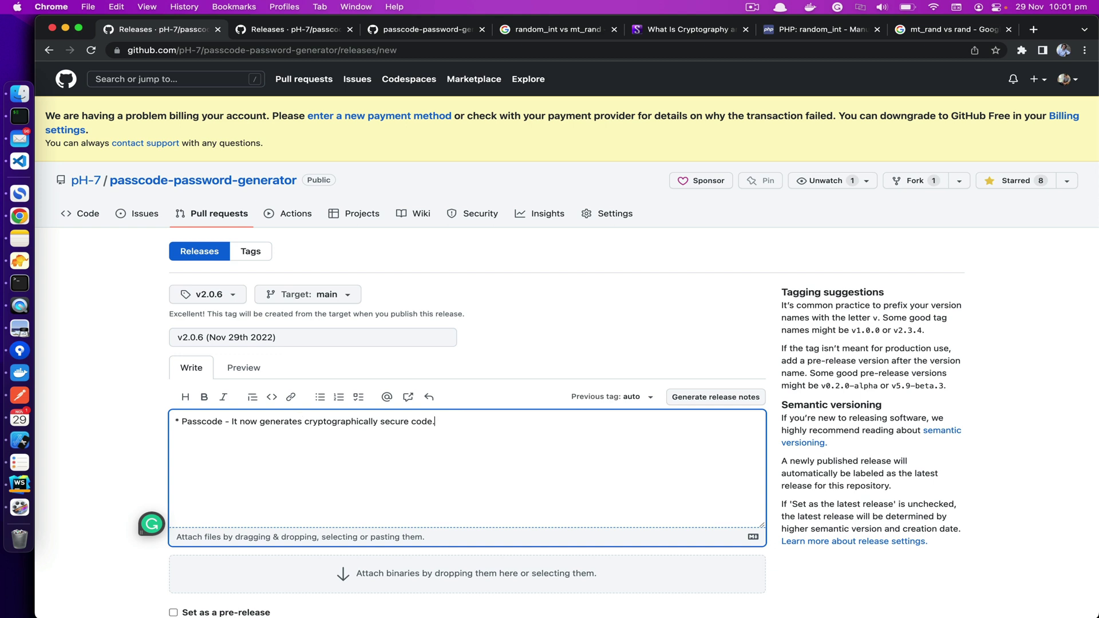
Step: Change "code" to "codes" and end the bullet with "(thanks to PHP native function, `random_int`).", followed by a new line
key("BackSpace")
type("s (thanks to ")
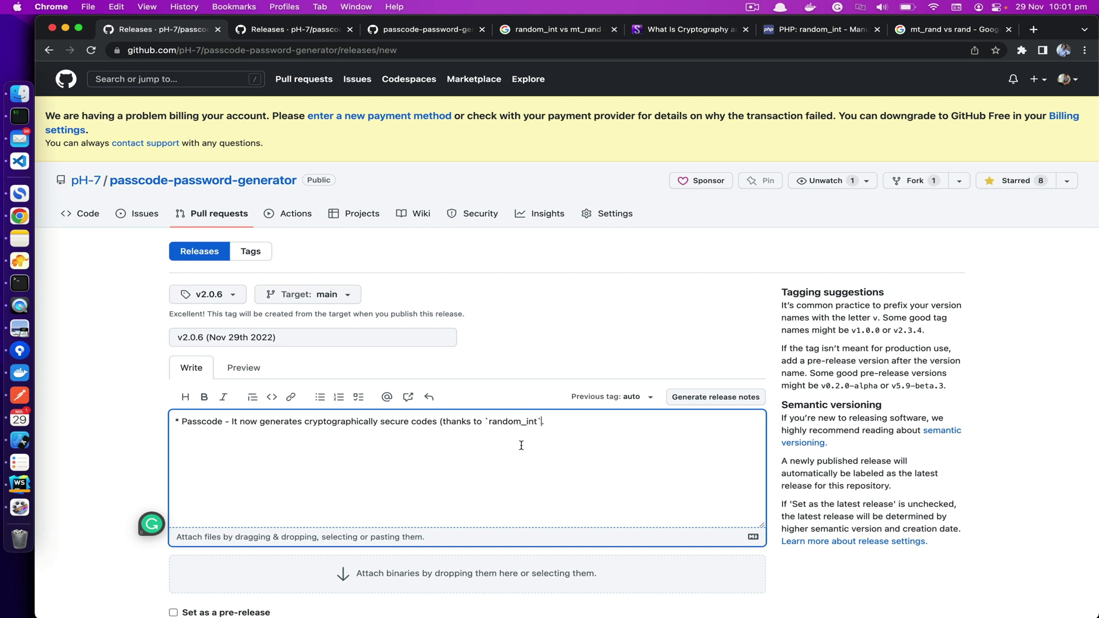
type(" PHP nativ")
type("e function,")
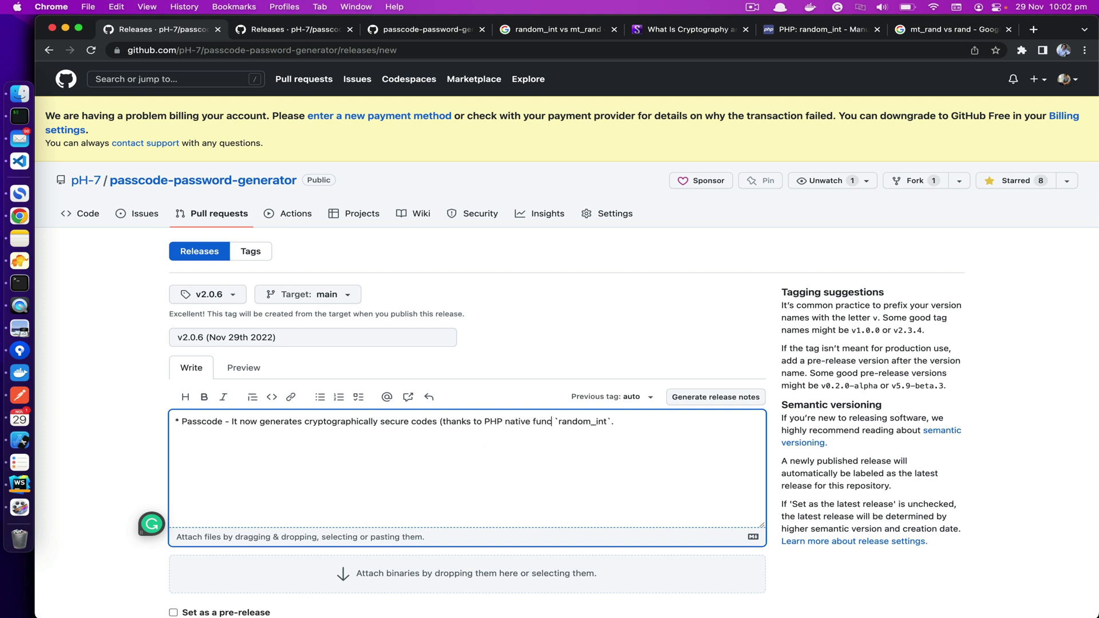
left_click(657, 421)
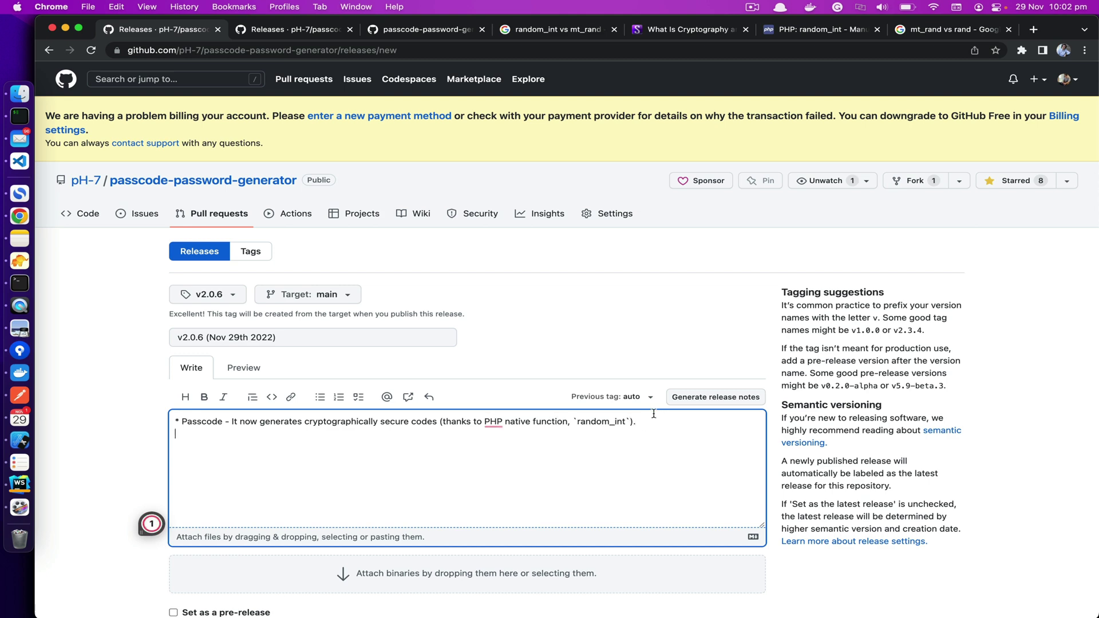
Step: Try adding the automatically generated release notes to the description, and undo the insertion
scroll(474, 455, "down", 5)
scroll(474, 455, "up", 4)
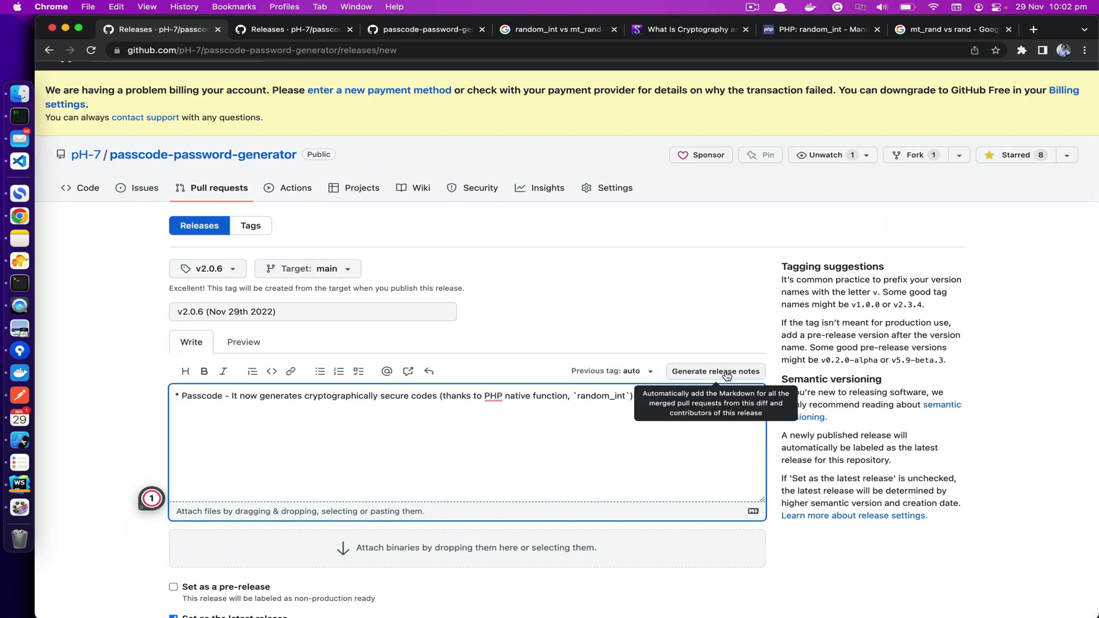
key("super+a")
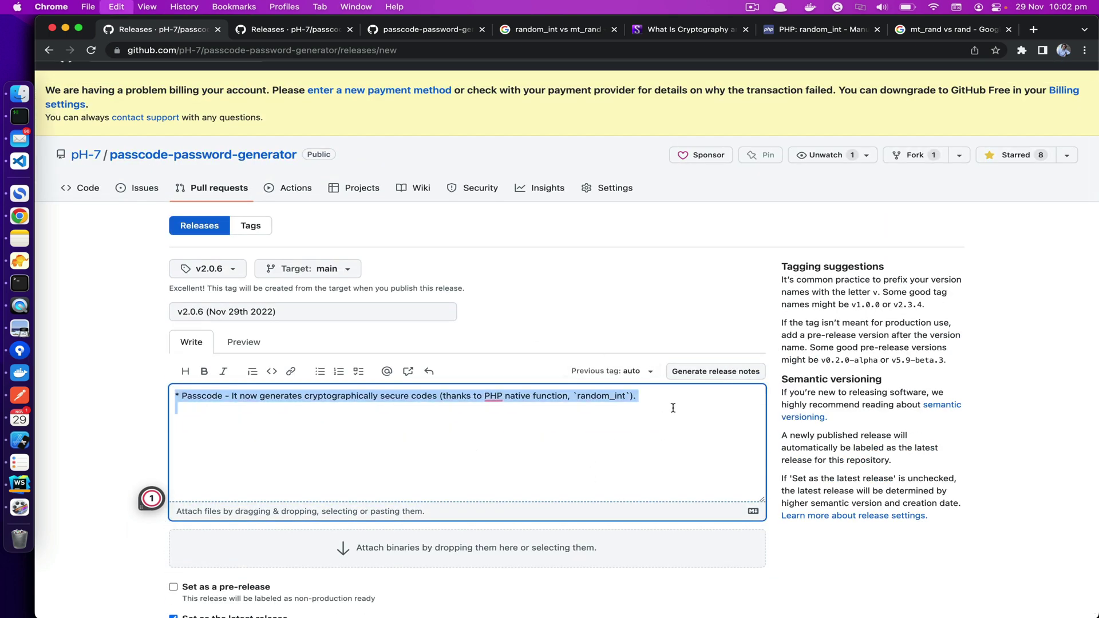
left_click(688, 375)
key("super+a")
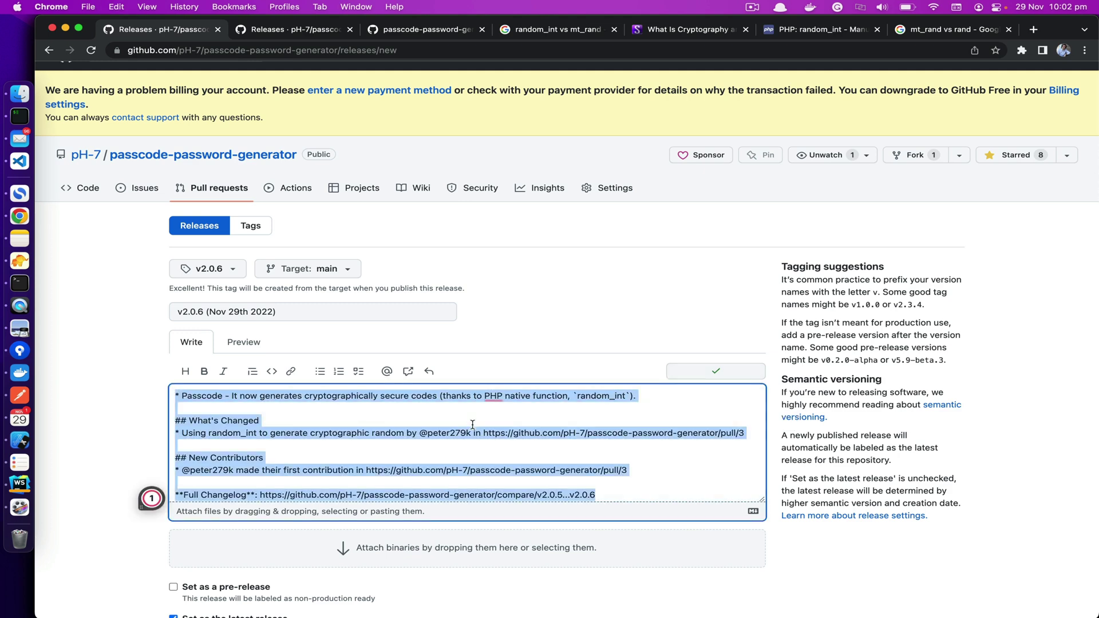
key("super+z")
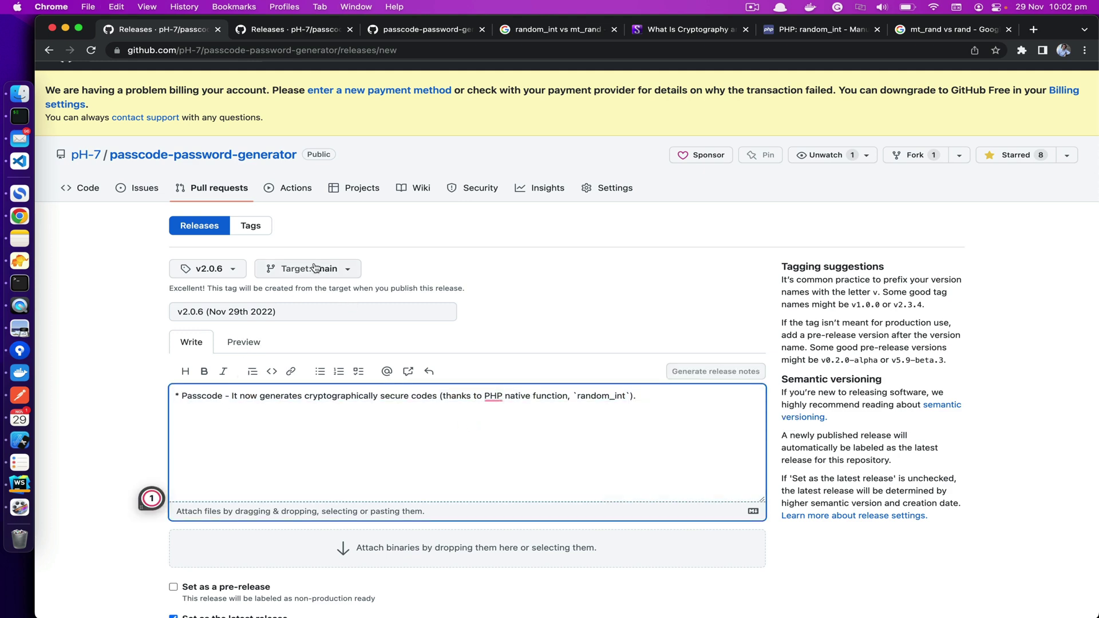
Step: Try adding a mention of the pull request's contributor below the bullet with a "Contrib" label in front, and remove the label
scroll(207, 271, "down", 5)
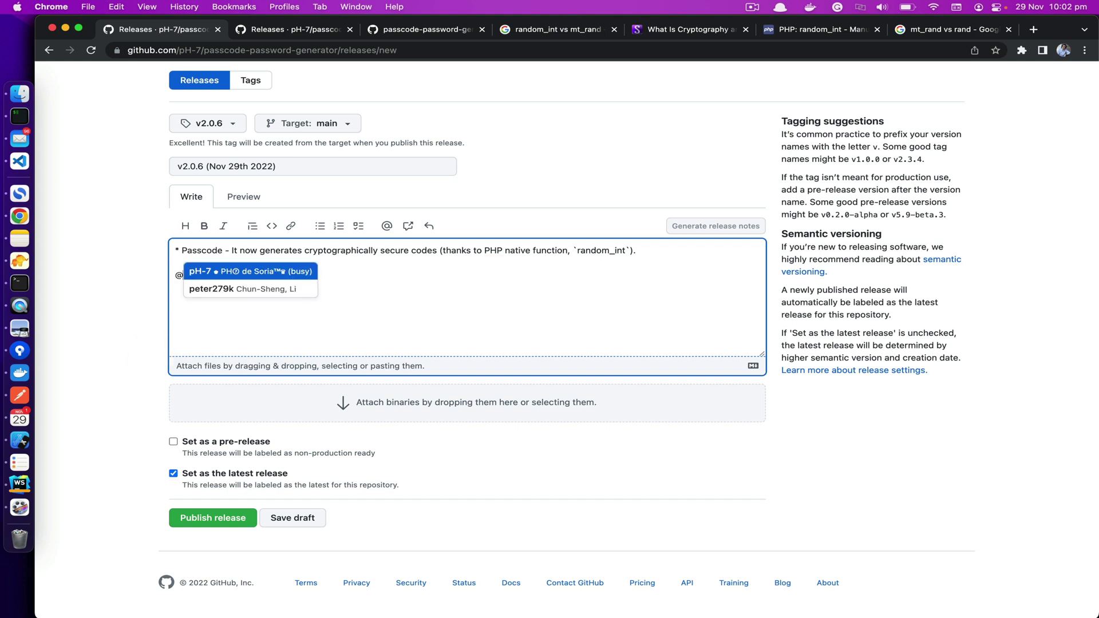
left_click(306, 288)
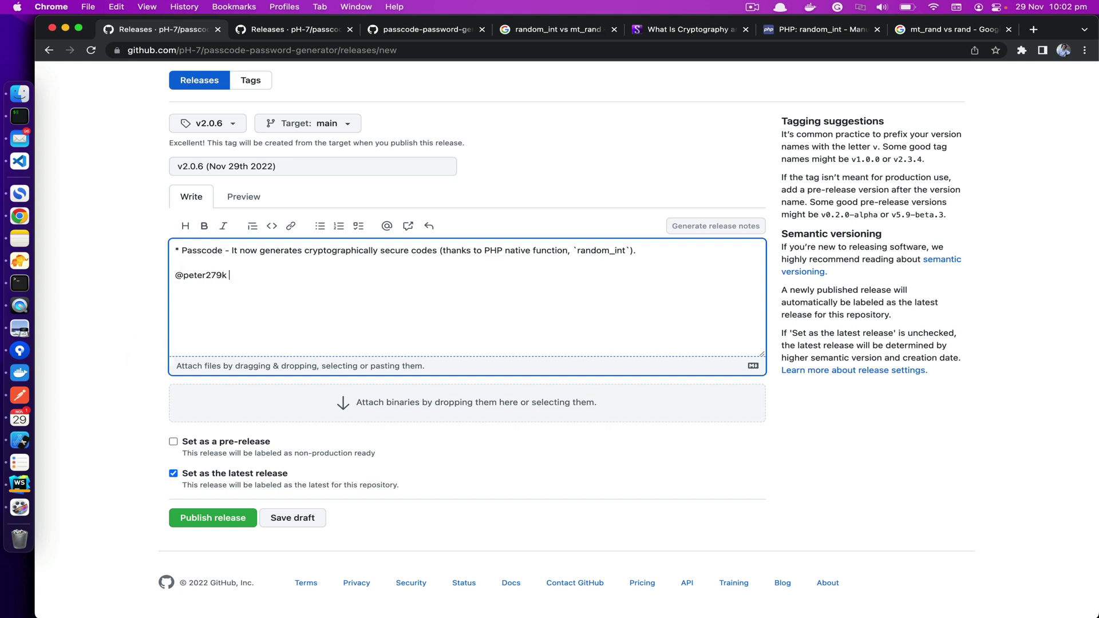
left_click(175, 275)
type("Contri")
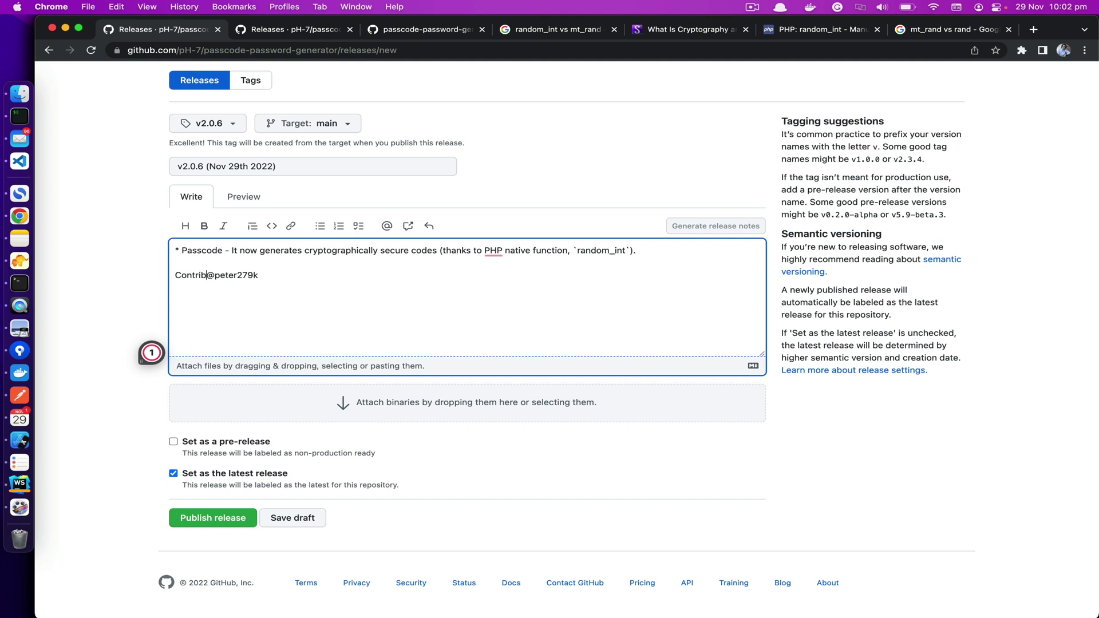
key("BackSpace")
key("BackSpace")
key("BackSpace")
key("BackSpace")
key("BackSpace")
key("BackSpace")
Step: Cut the entire description text and fill the empty description with the automatically generated release notes
key("super+a")
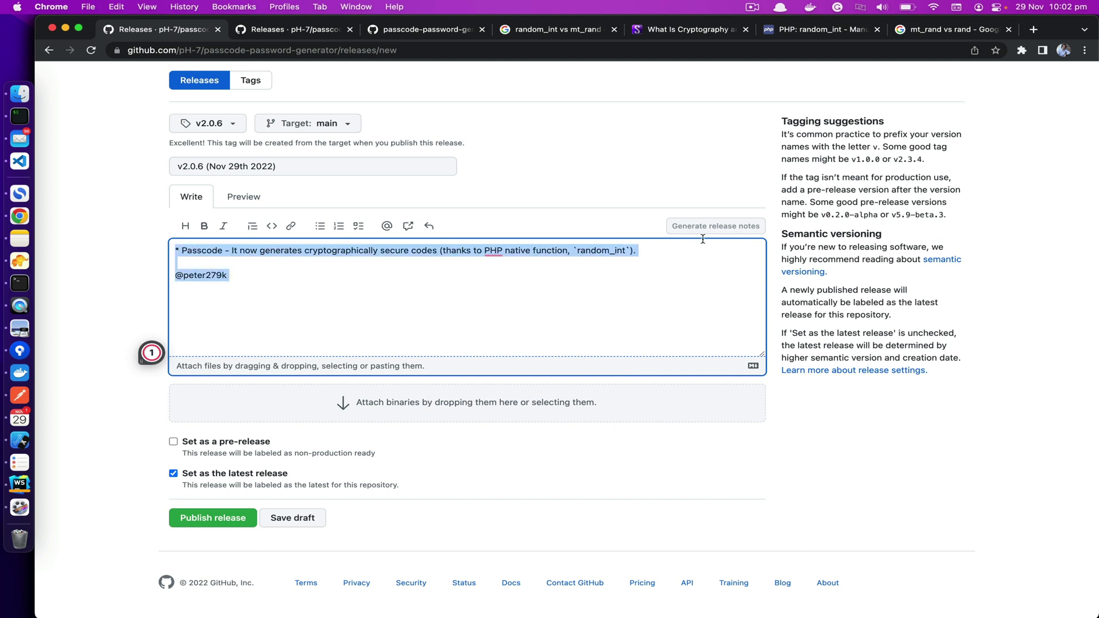
key("BackSpace")
left_click(715, 226)
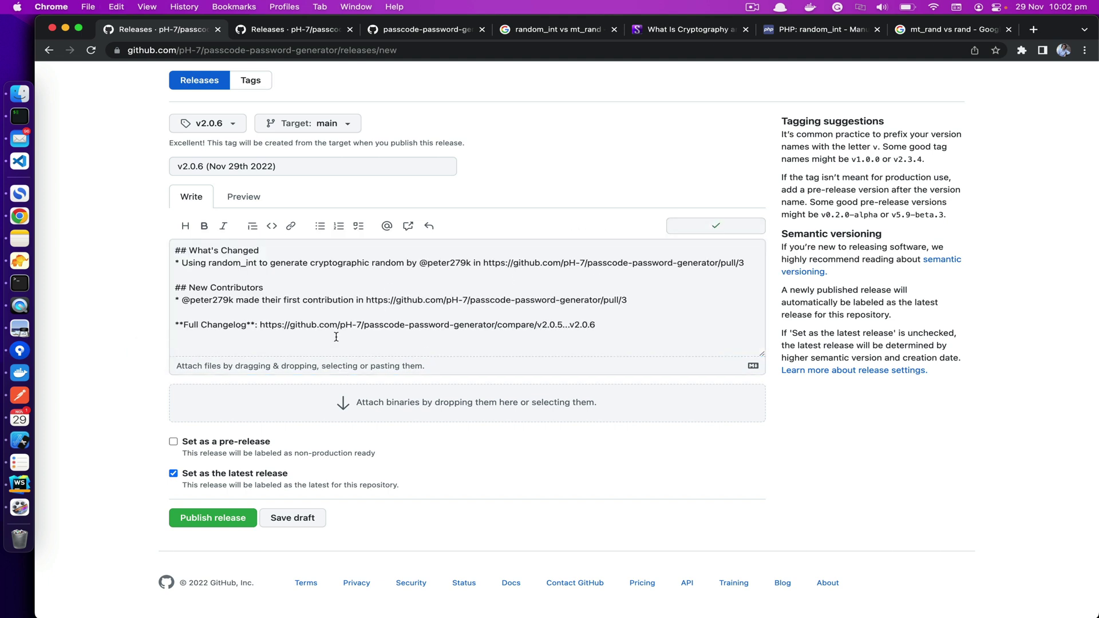
Step: Paste the cut text below the generated What's Changed bullet, and delete the pasted contributor mention
left_click(257, 276)
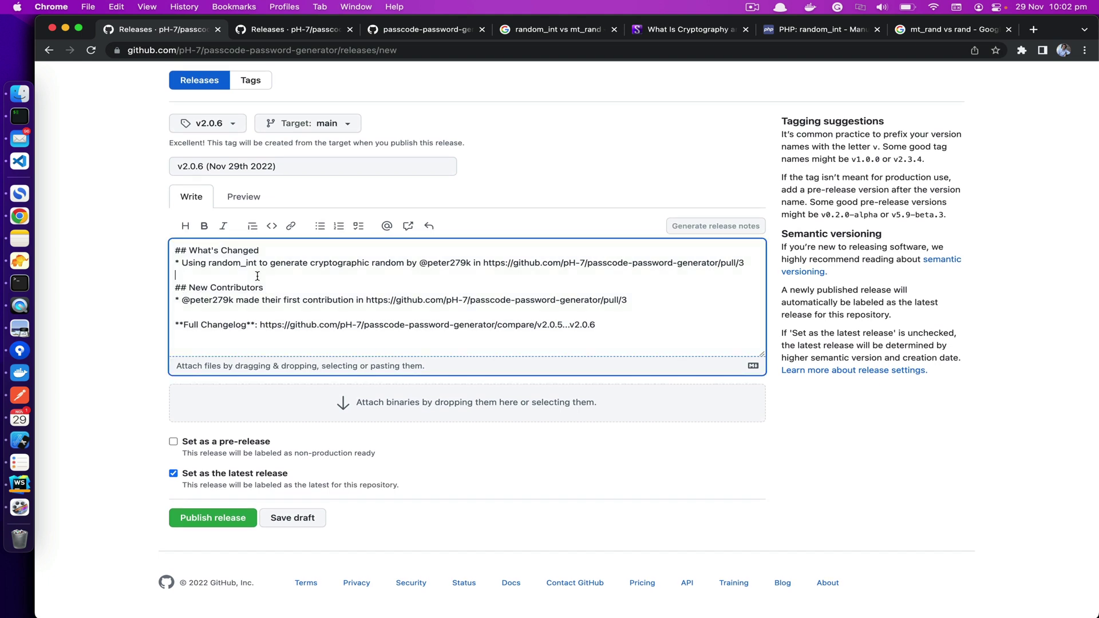
key("super+v")
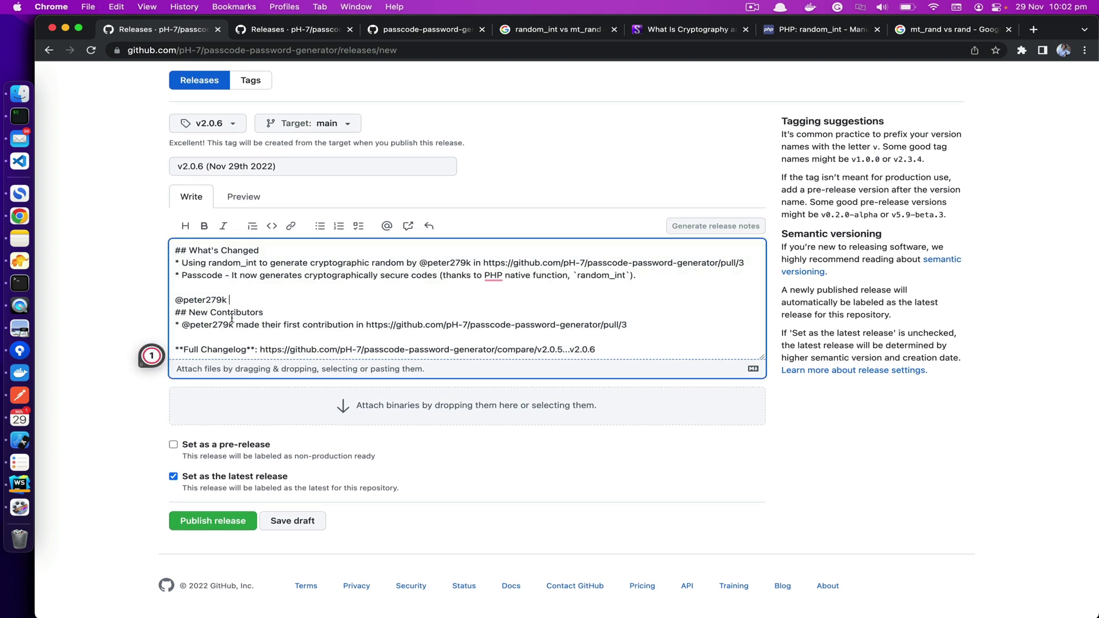
left_click_drag(236, 296, 172, 297)
key("BackSpace")
key("BackSpace")
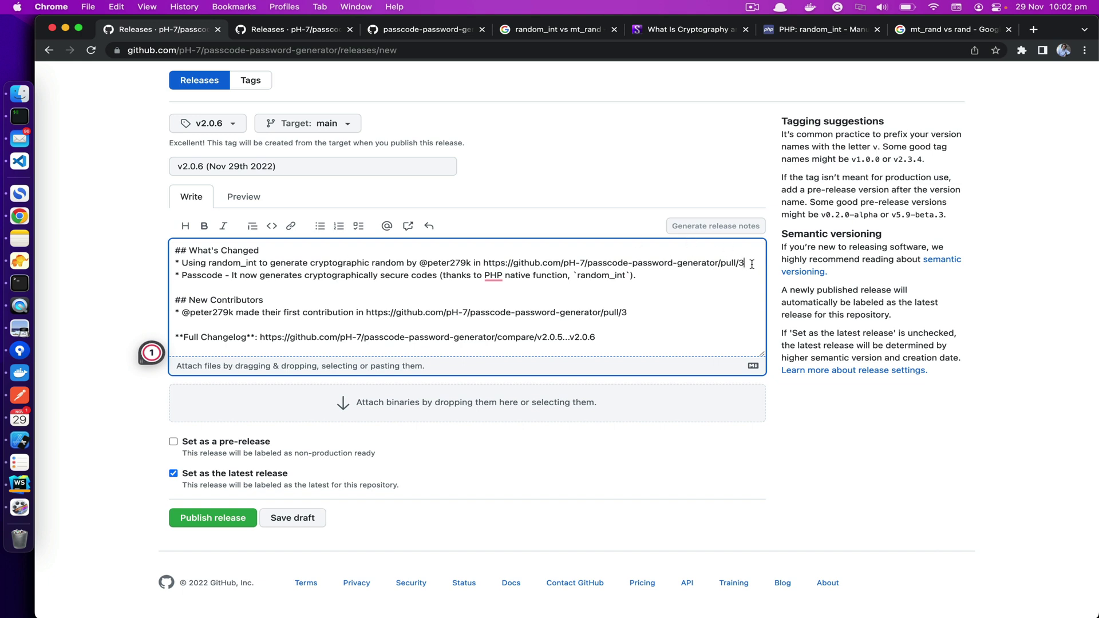
Step: Delete the generated "Using random_int to generate cryptographic random" bullet and its line from What's Changed
left_click_drag(752, 264, 175, 263)
key("BackSpace")
key("BackSpace")
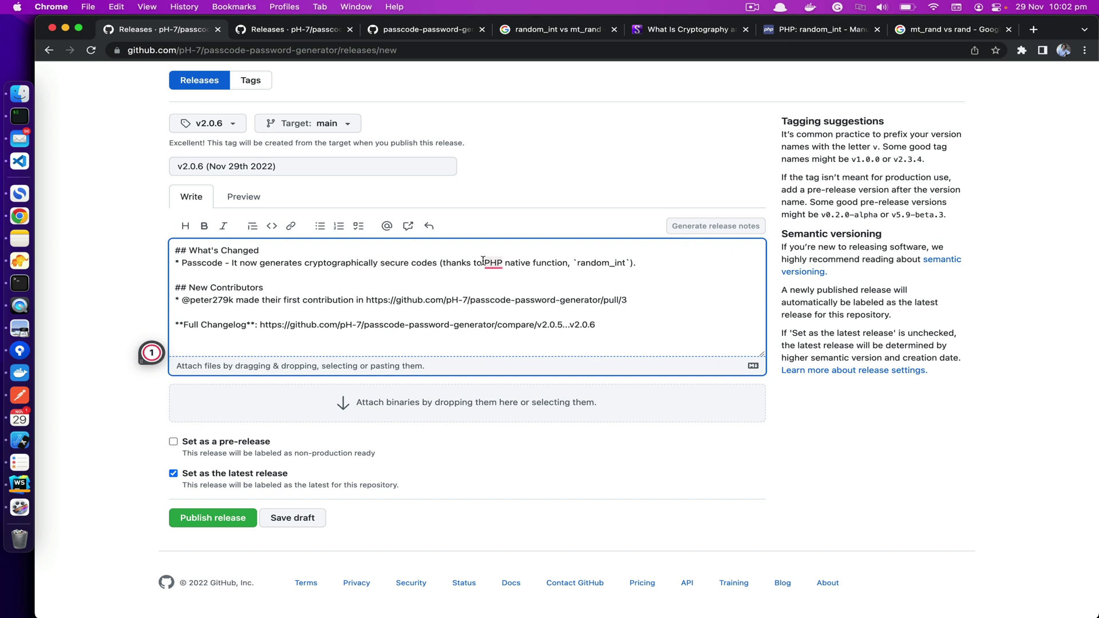
Step: Insert "the" before "PHP native function" in the Passcode bullet, and publish the v2.0.6 release
left_click(483, 262)
type("th")
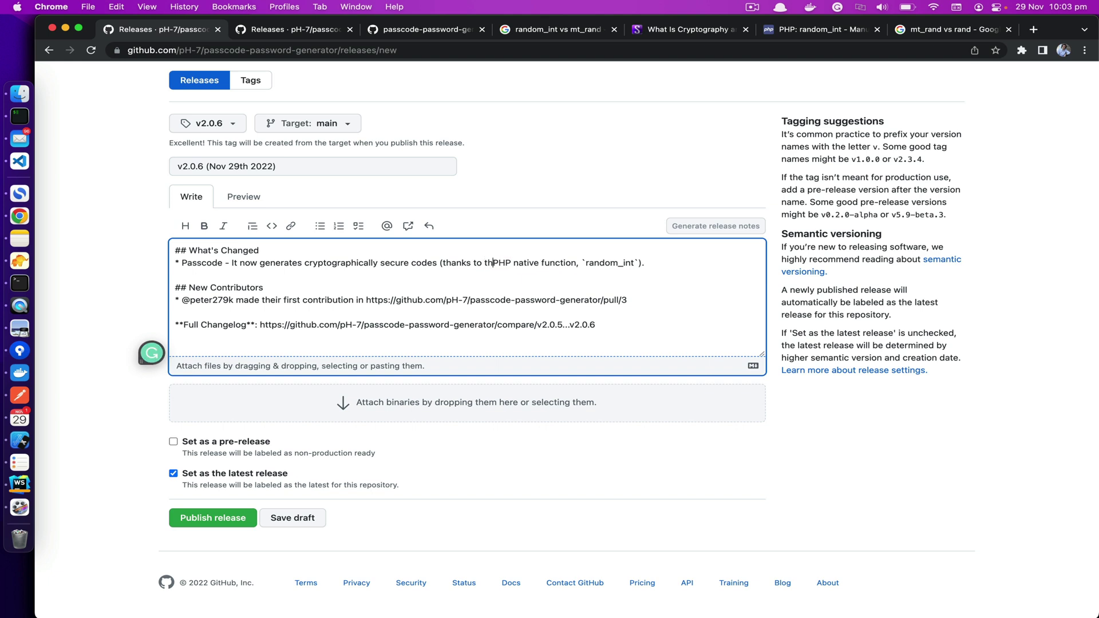
type("e")
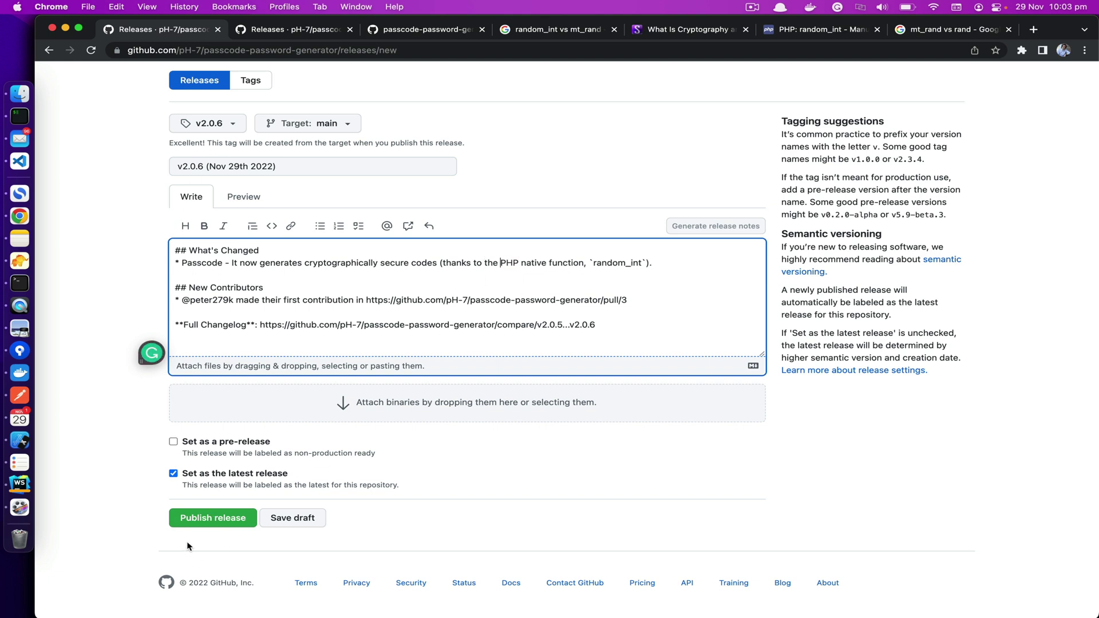
left_click(202, 518)
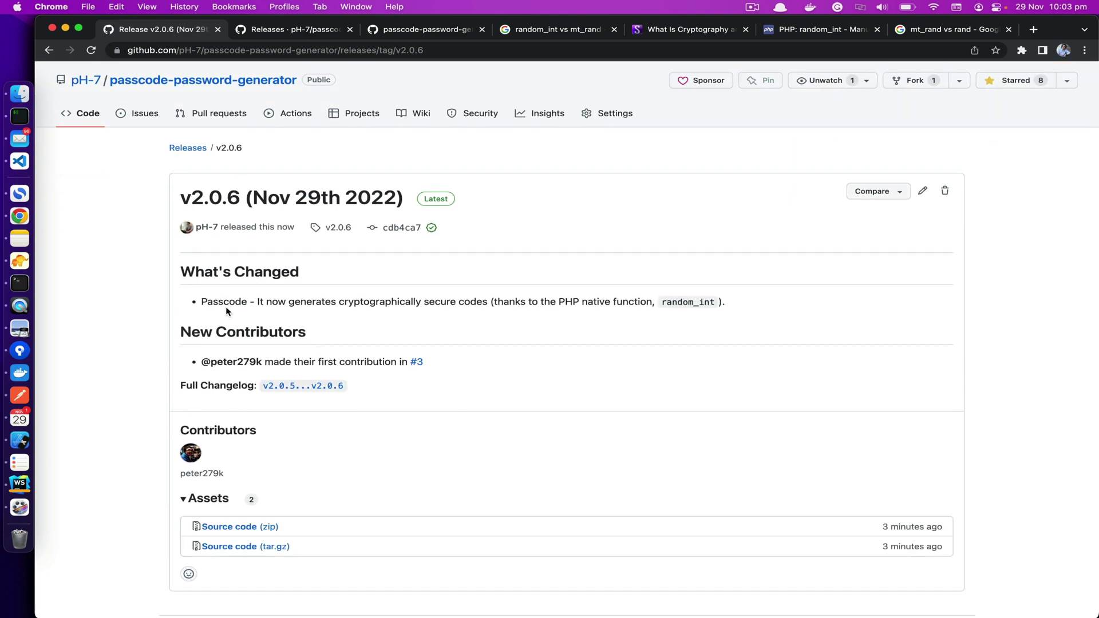
Step: Review the published v2.0.6 release's notes, contributors and assets, and its entry in the repository's releases list
left_click_drag(189, 428, 992, 466)
scroll(195, 495, "down", 3)
scroll(196, 429, "up", 5)
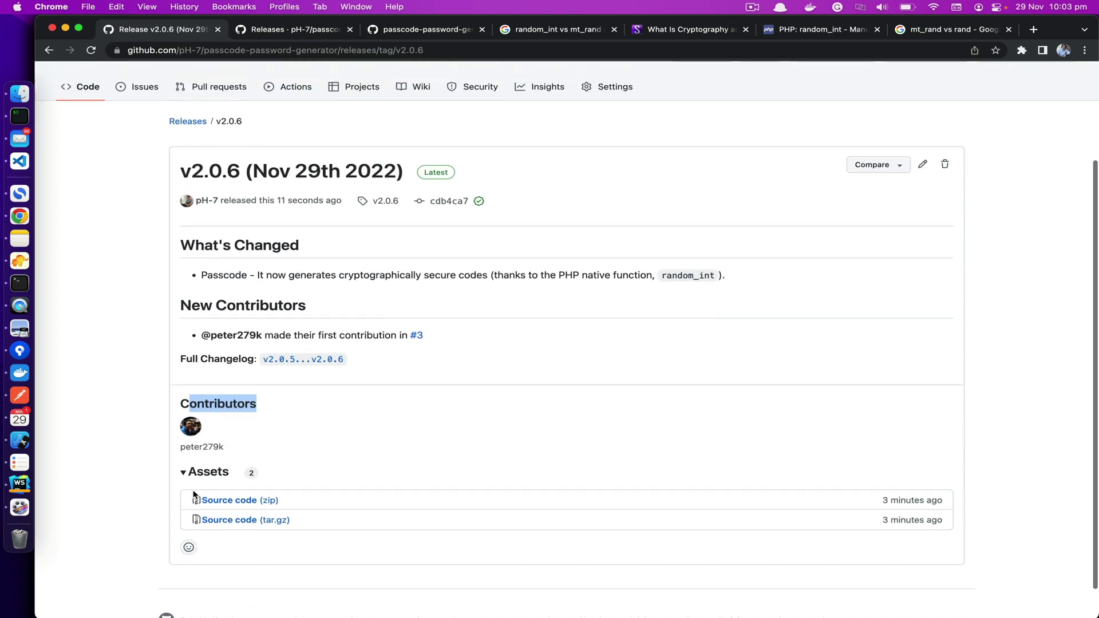
left_click(221, 281)
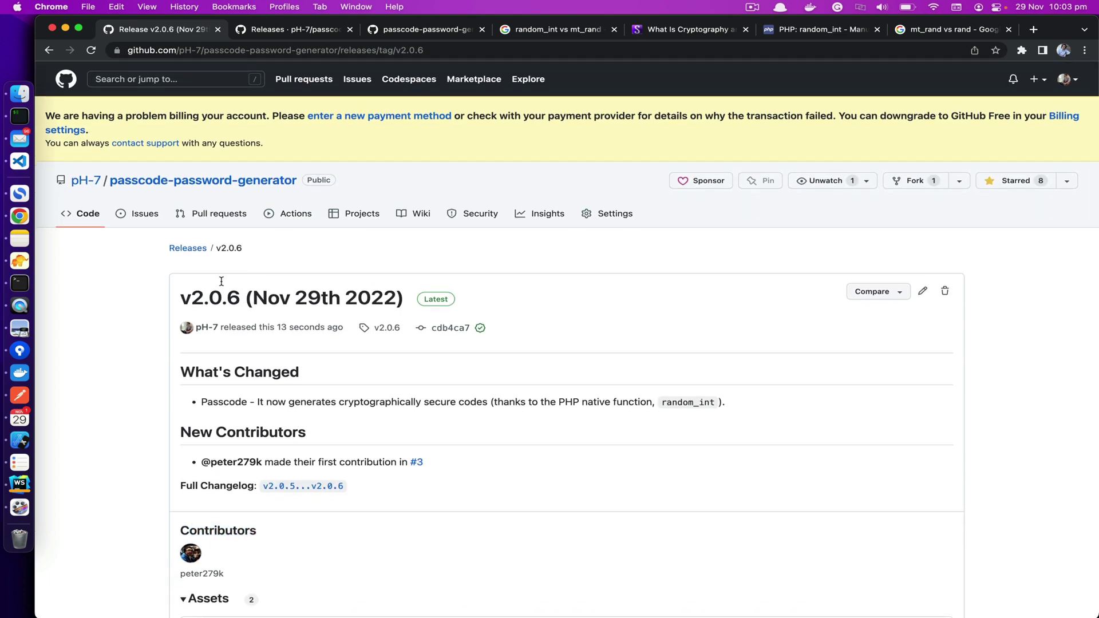
left_click(187, 249)
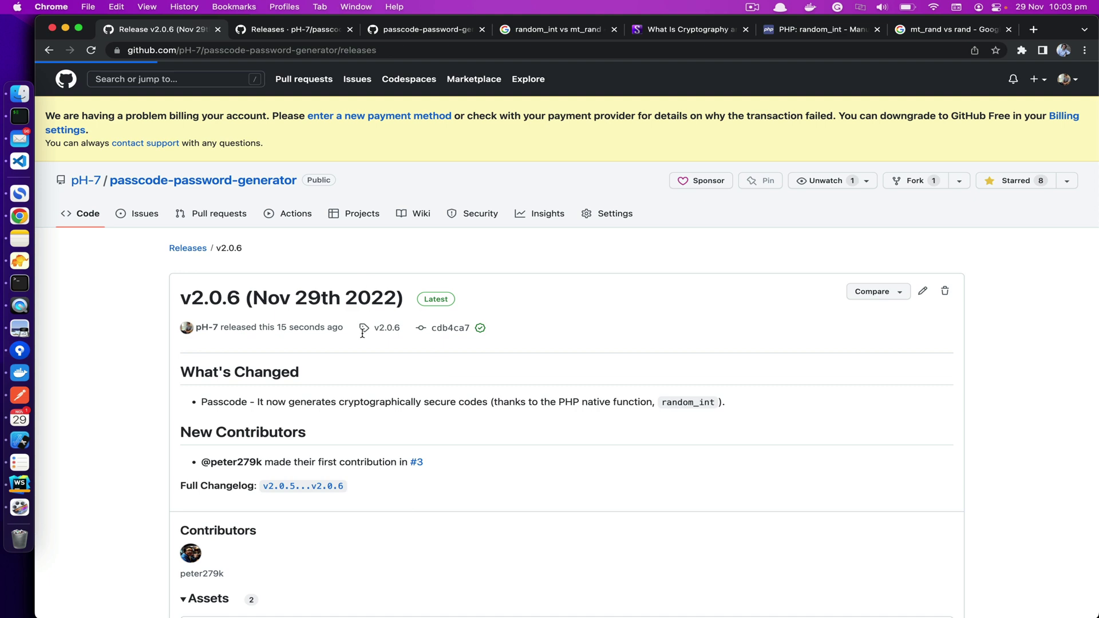
scroll(569, 481, "down", 3)
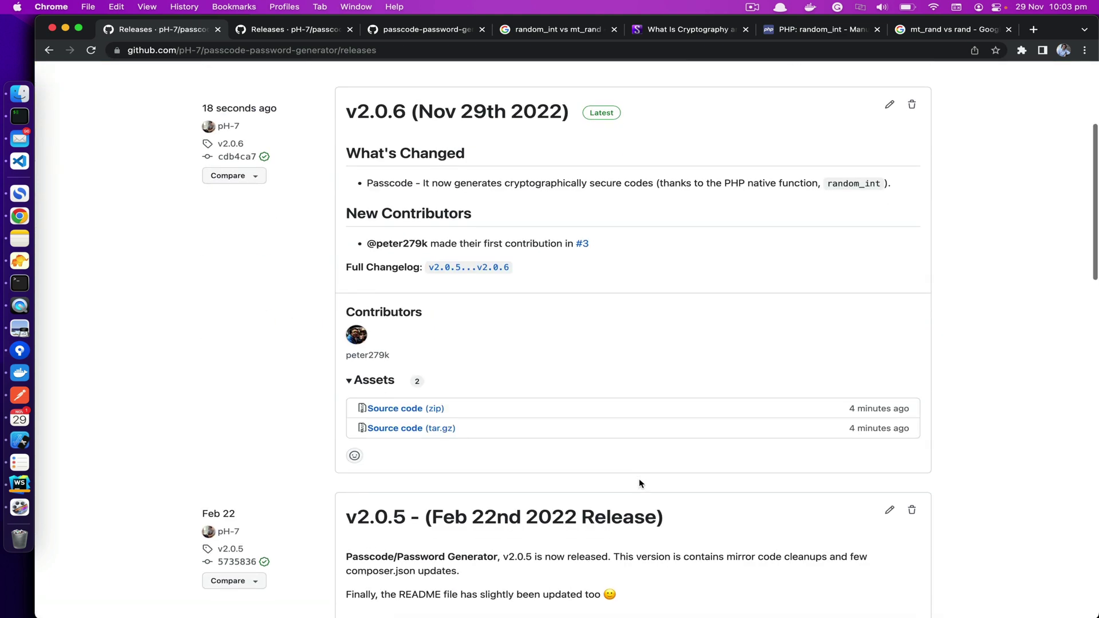
scroll(639, 484, "down", 2)
scroll(639, 484, "up", 10)
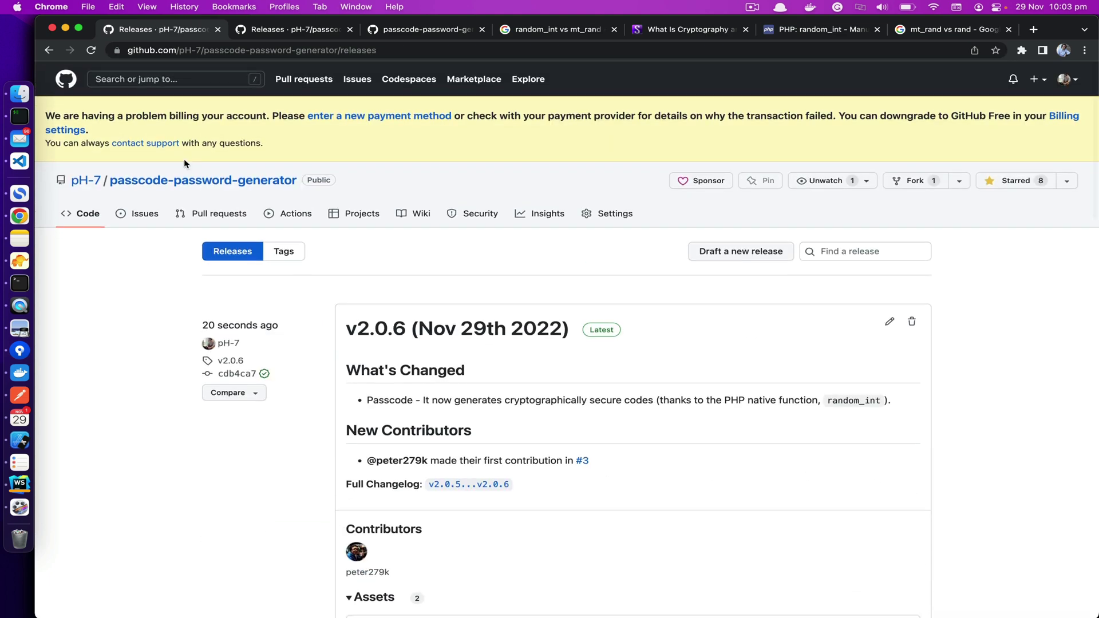
Step: Go to the repository's main page and insert ", secure" after "simple" in the repository description
left_click(142, 182)
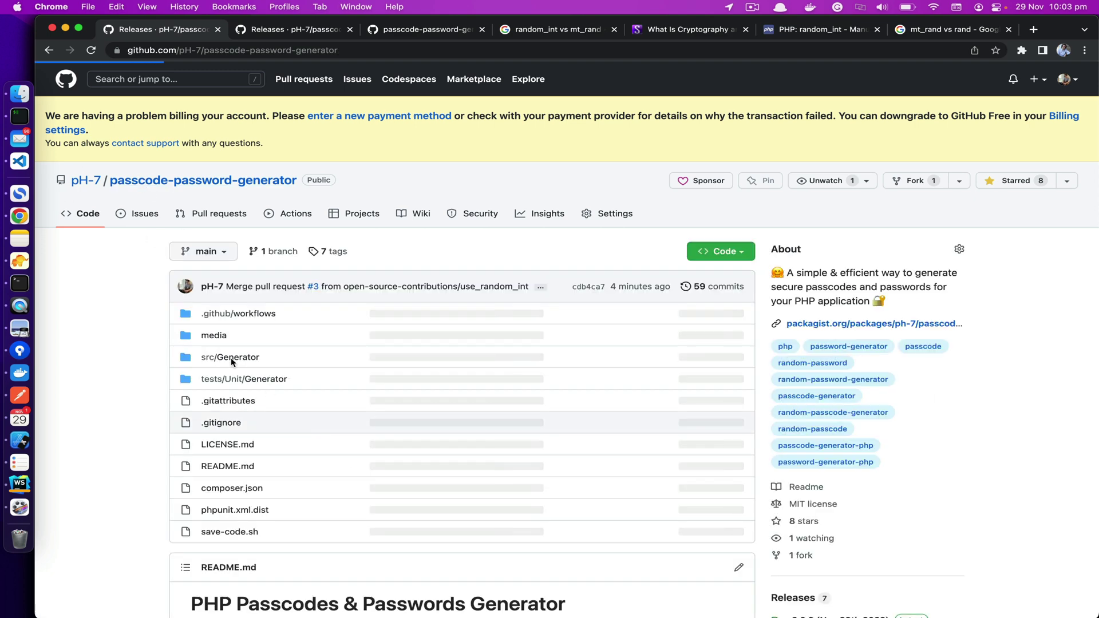
scroll(231, 358, "down", 5)
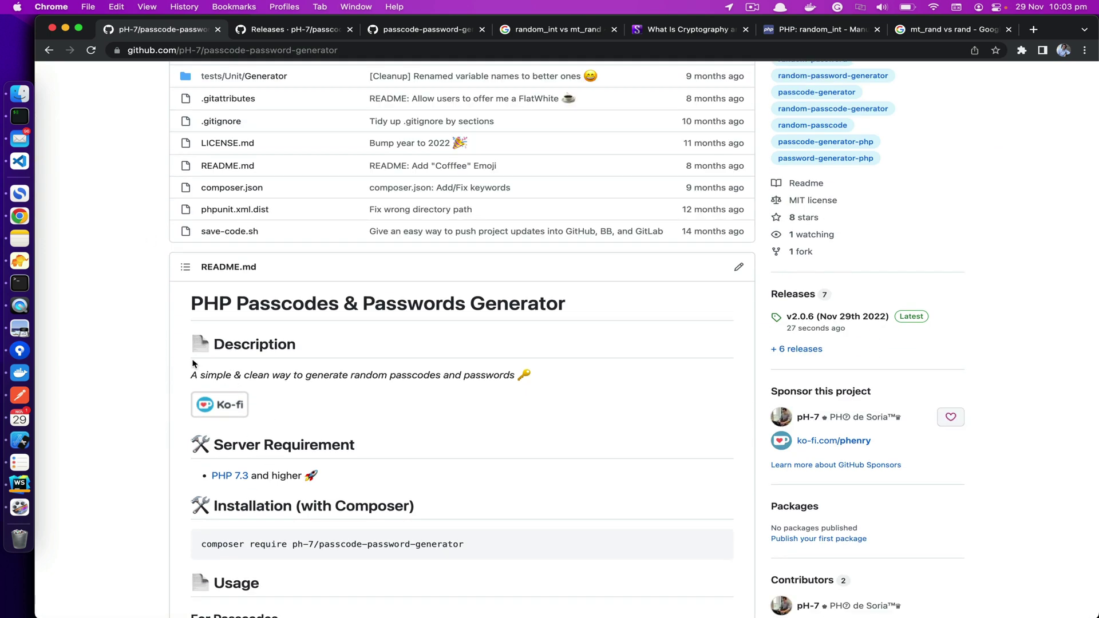
scroll(960, 292, "up", 5)
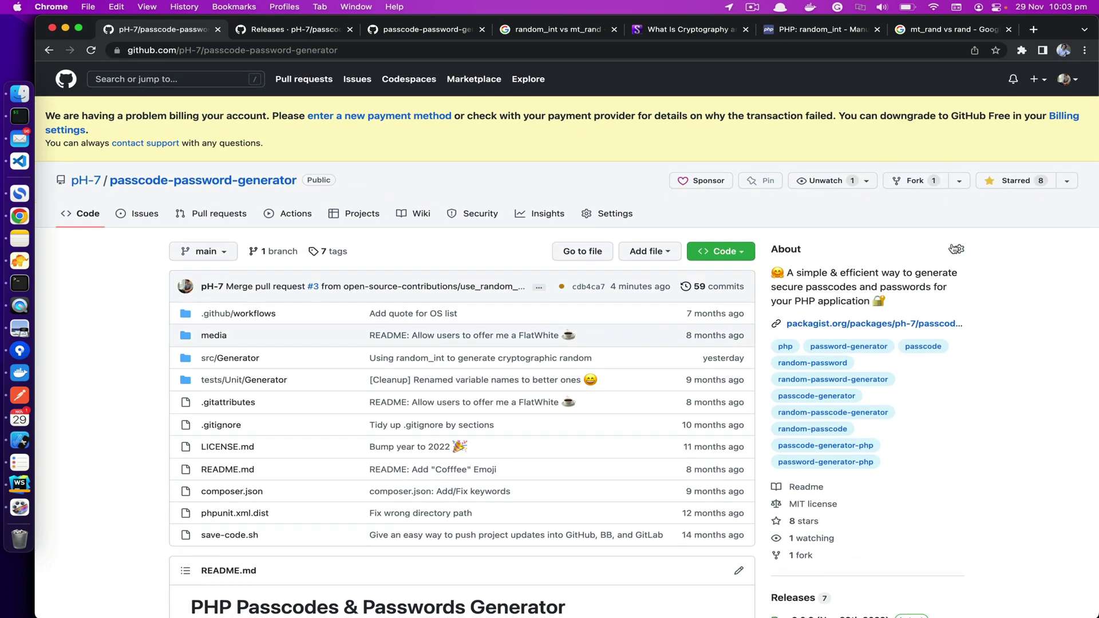
left_click(956, 250)
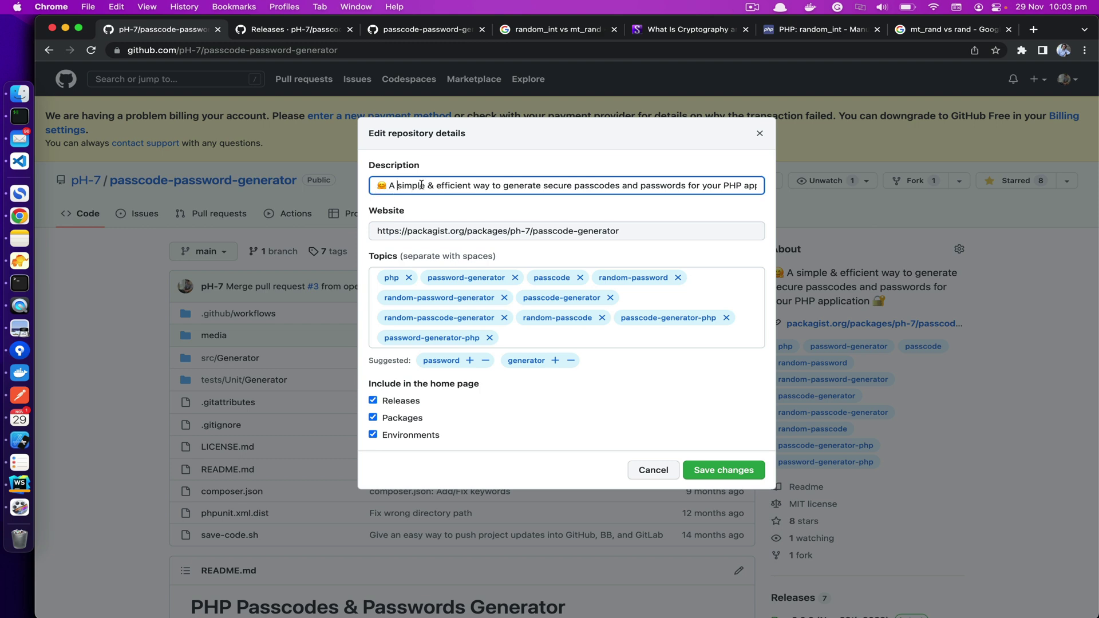
type(", secure")
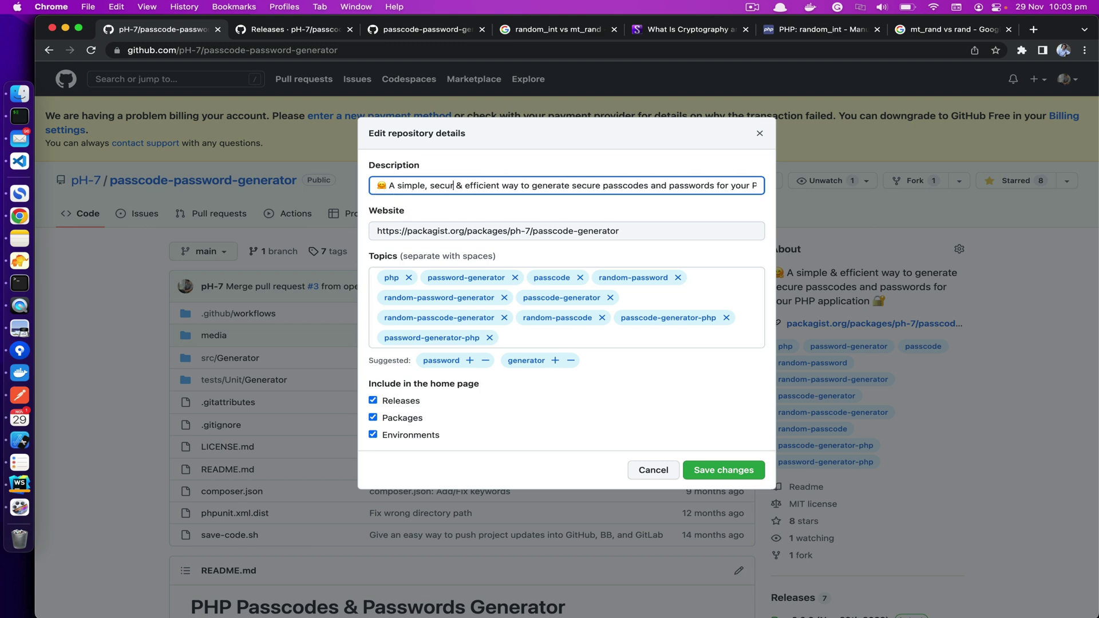
Step: Delete the word "secure" before "passcodes" in the repository description, and save the repository details
left_click_drag(537, 188, 627, 184)
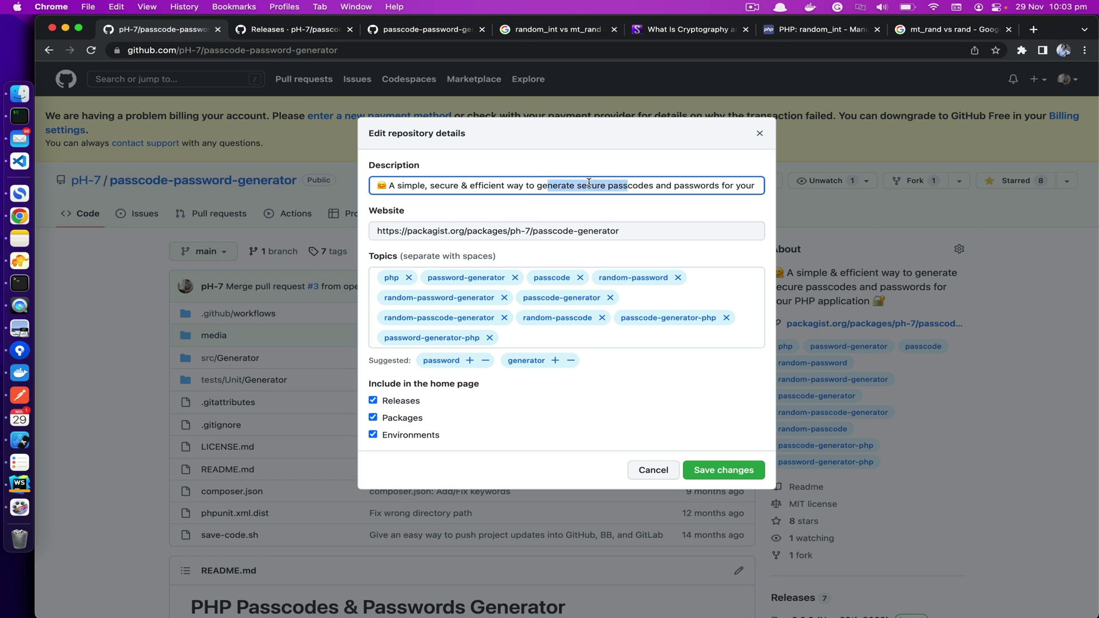
double_click(589, 184)
key("Left")
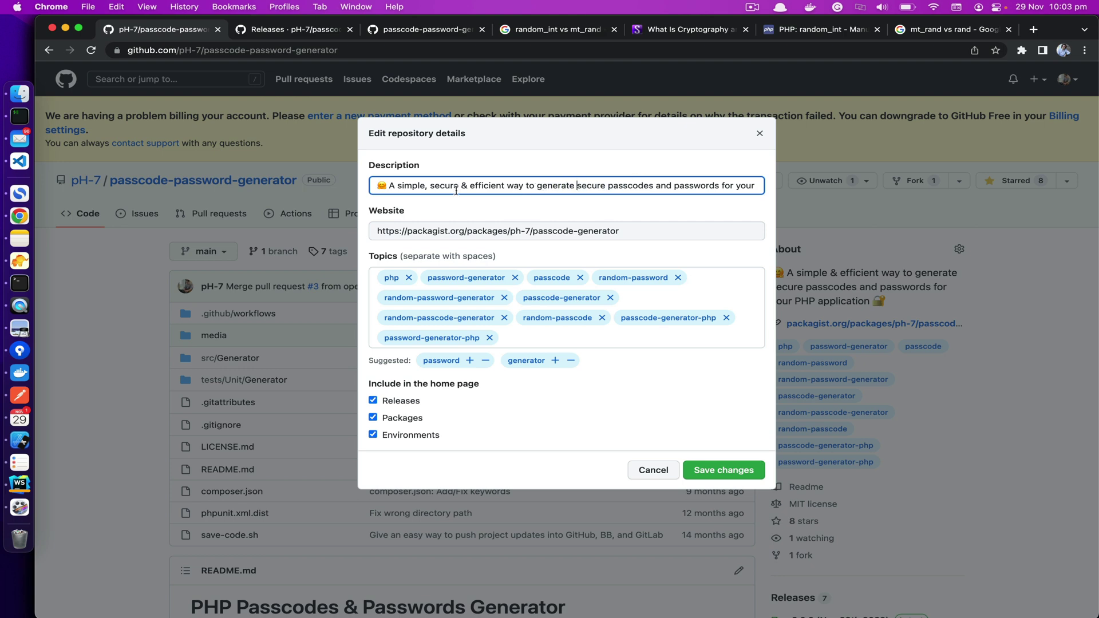
double_click(579, 185)
key("BackSpace")
left_click_drag(641, 184, 839, 183)
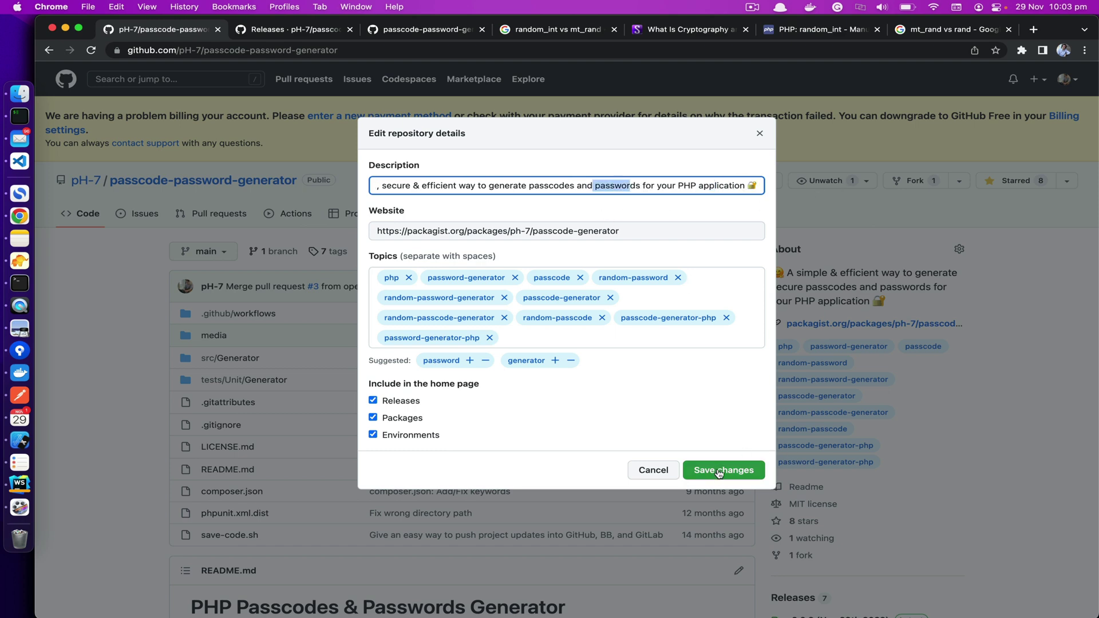
key("super+Left")
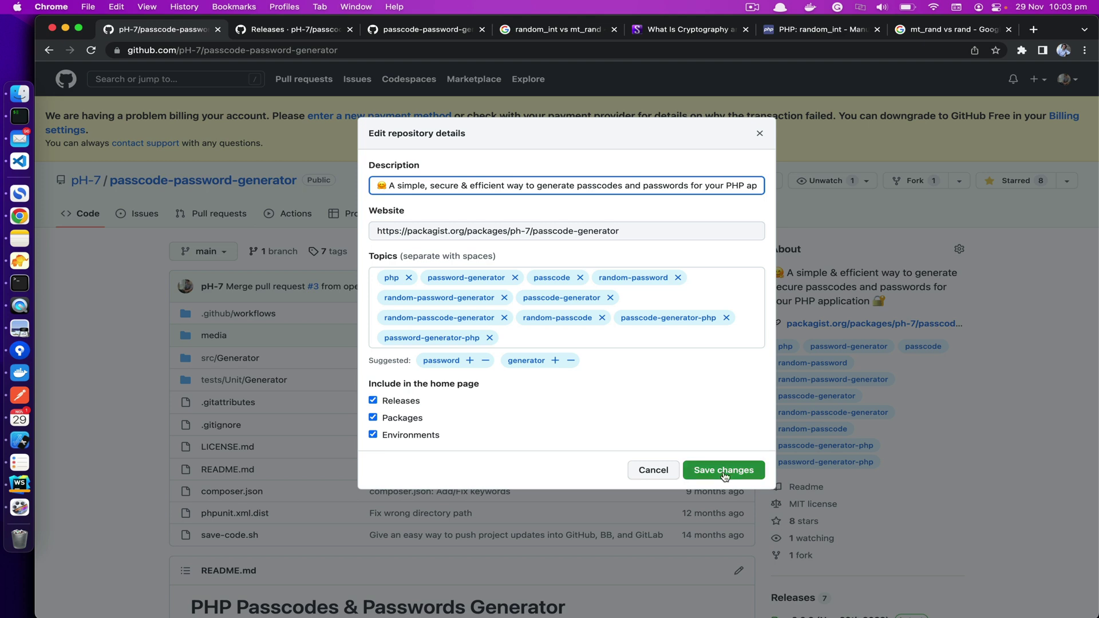
left_click(724, 472)
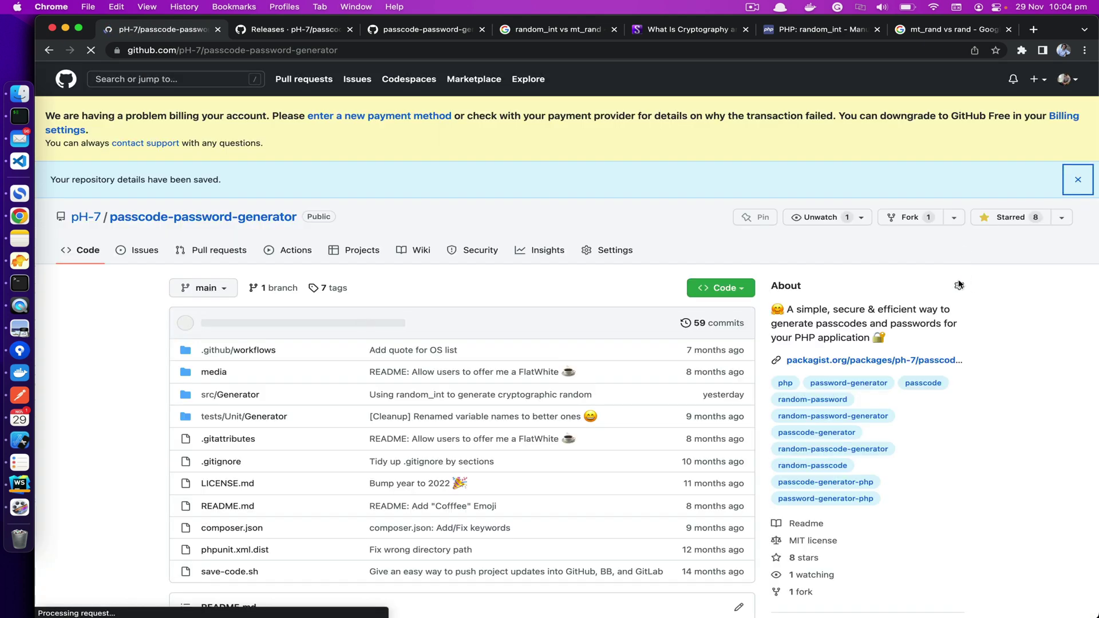
Step: Reopen the repository details and add the topic "cryptography"
left_click(959, 285)
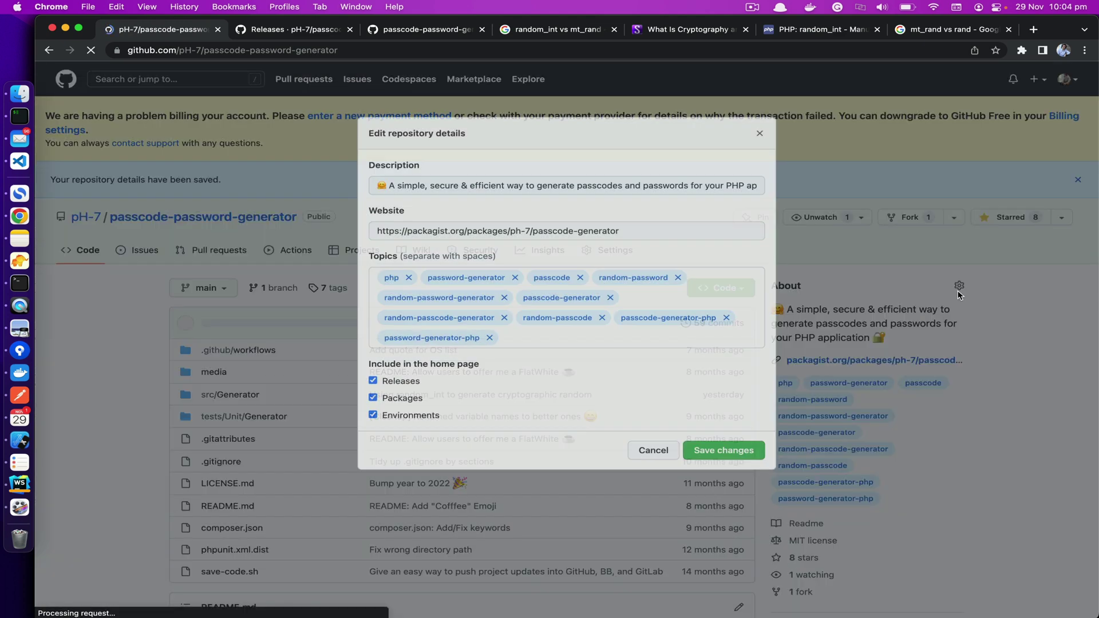
left_click(541, 336)
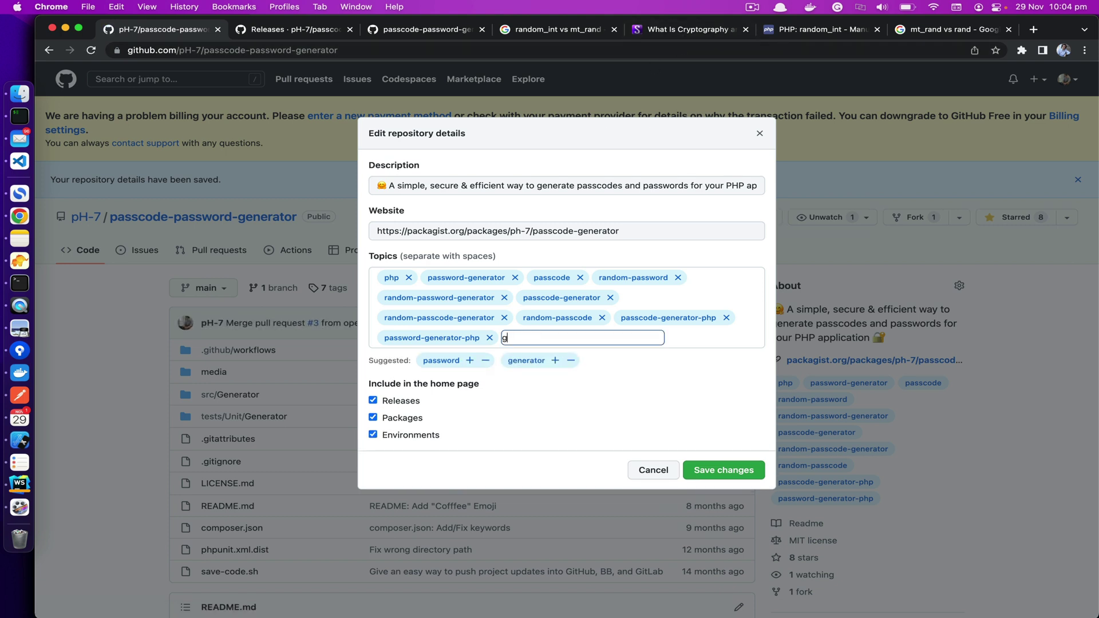
type("gryp")
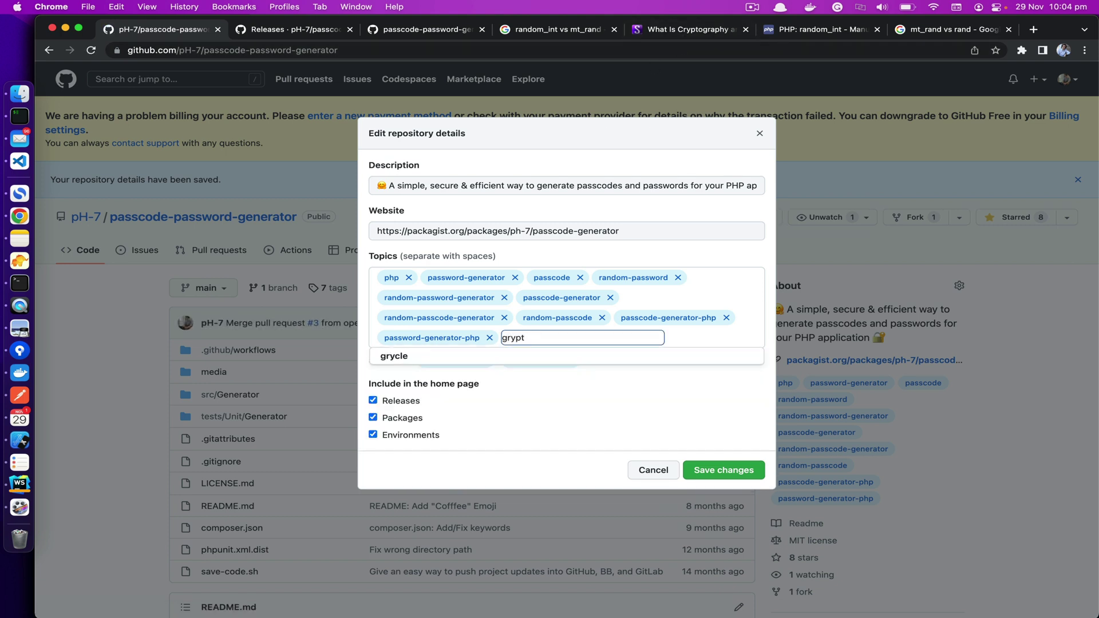
type("t")
key("BackSpace")
key("BackSpace")
key("BackSpace")
key("BackSpace")
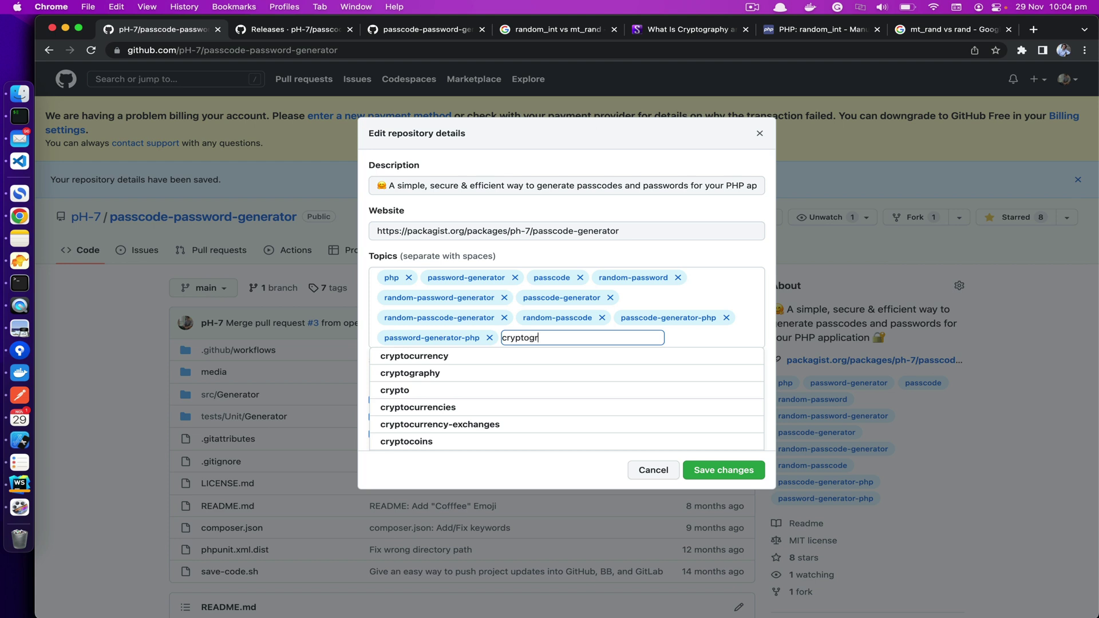
type("ph")
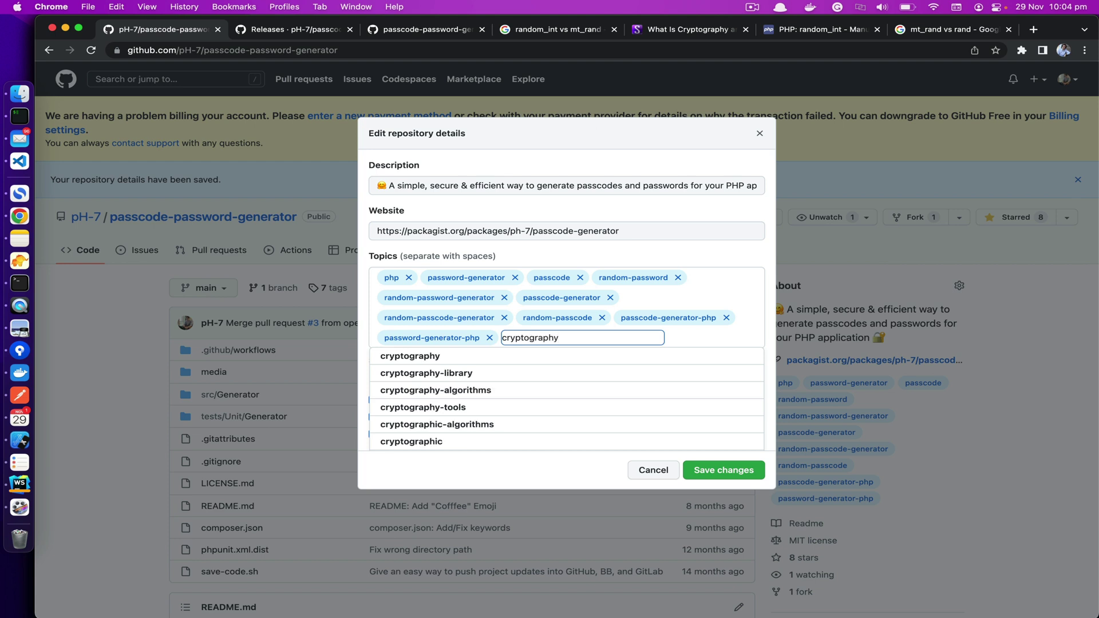
type("y")
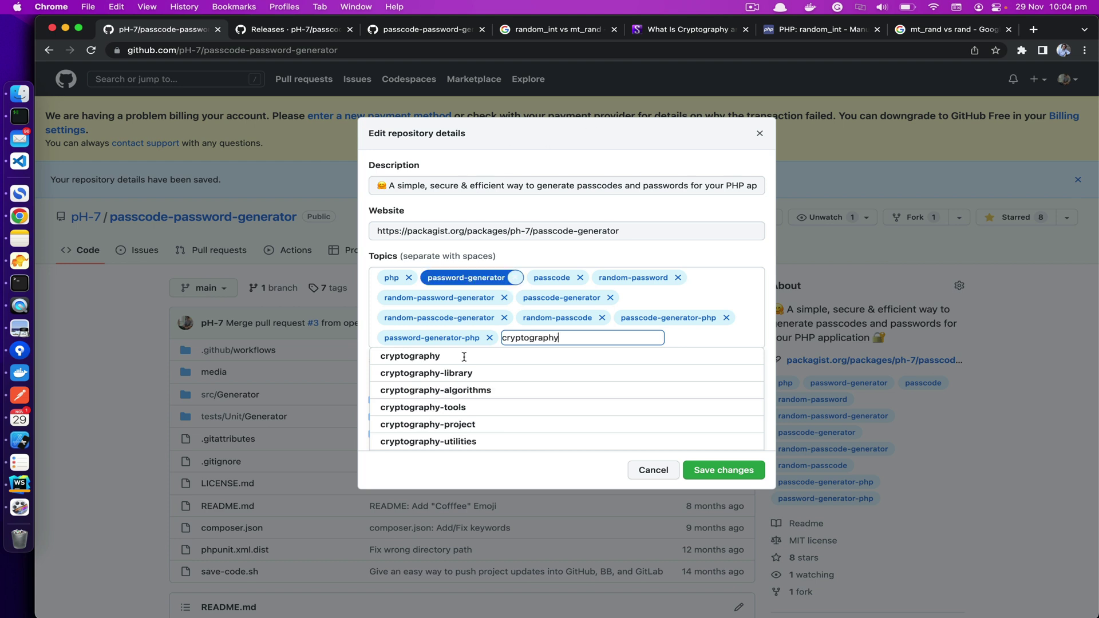
left_click(433, 362)
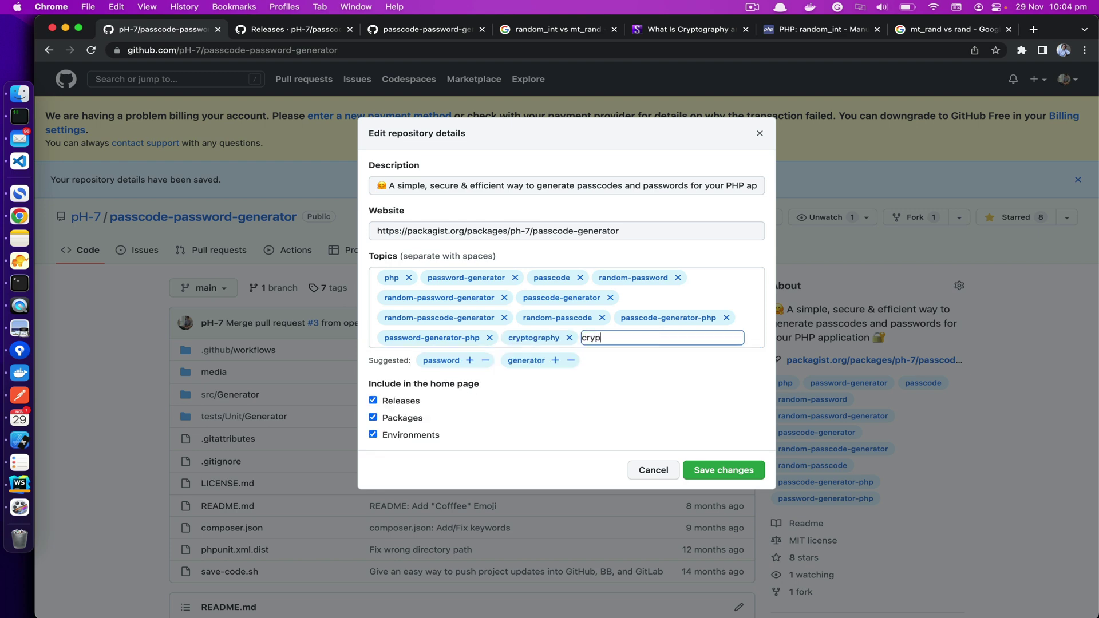
Step: Add the suggested topic "cryptographically-secure-random" to the repository and save the repository details
type("cryptography")
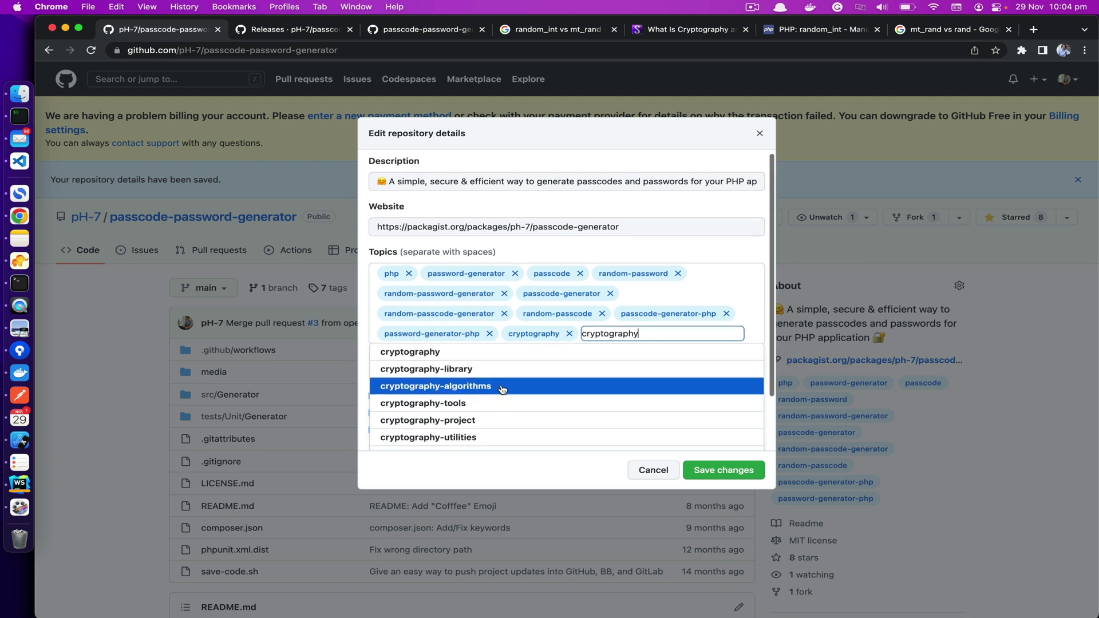
key("BackSpace")
key("BackSpace")
key("BackSpace")
type("ically")
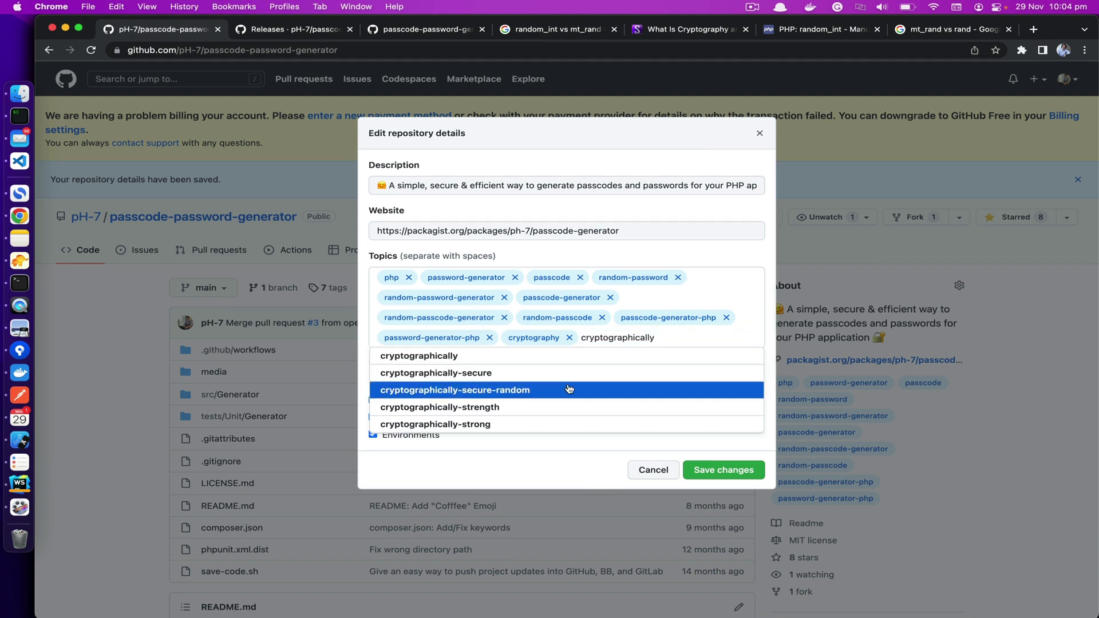
left_click(566, 387)
left_click(736, 492)
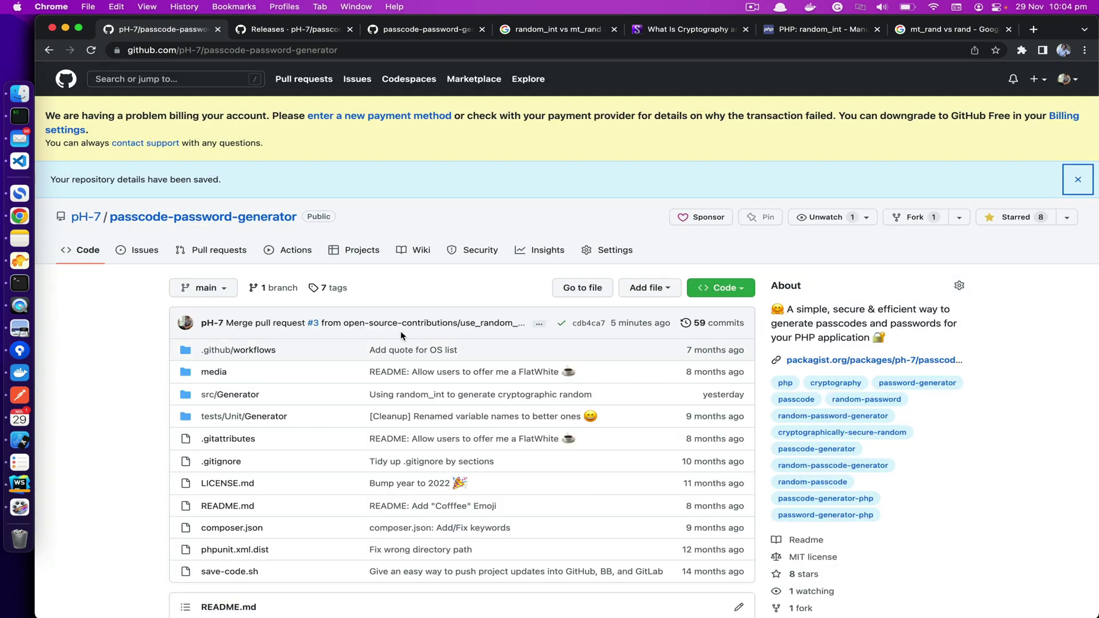
Step: Review the latest commit's check results and read the test-ci.yml workflow file in .github/workflows
left_click(562, 324)
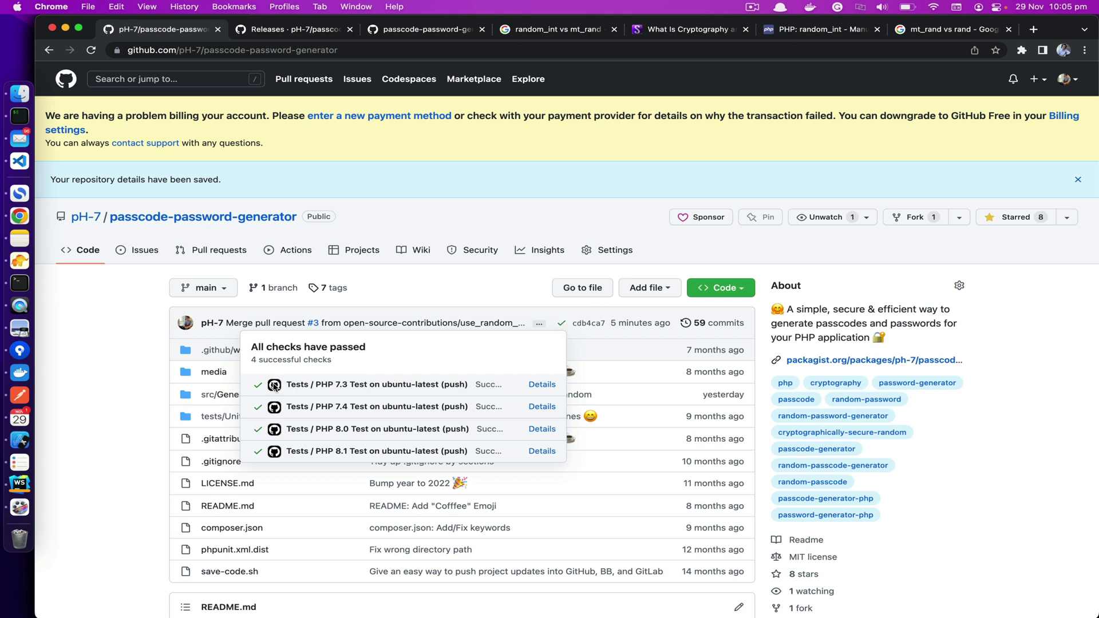
left_click(224, 349)
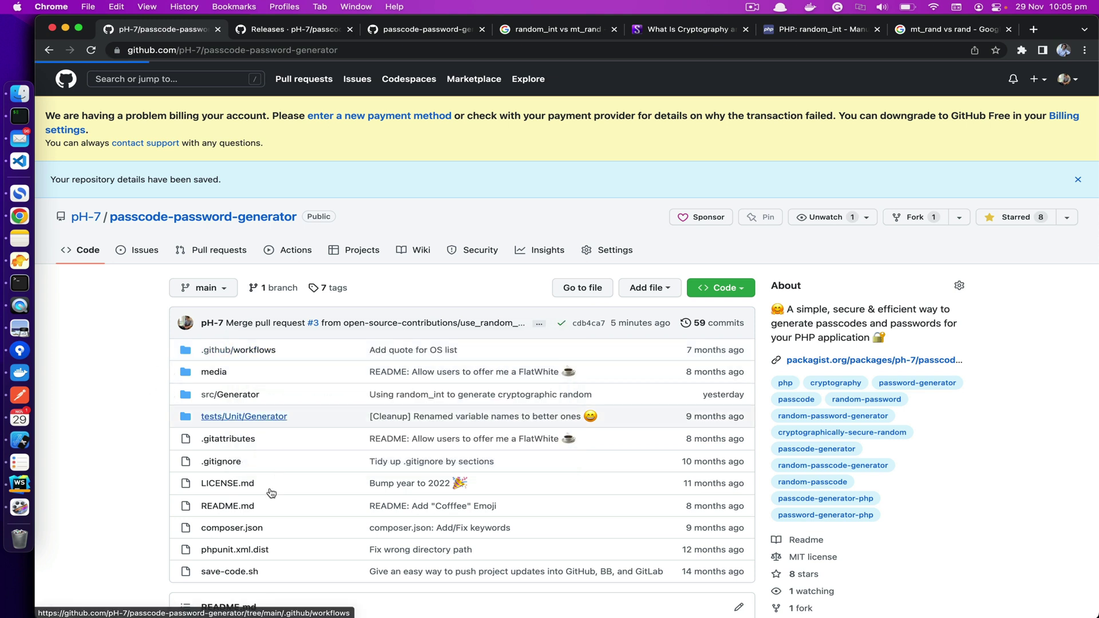
left_click(215, 338)
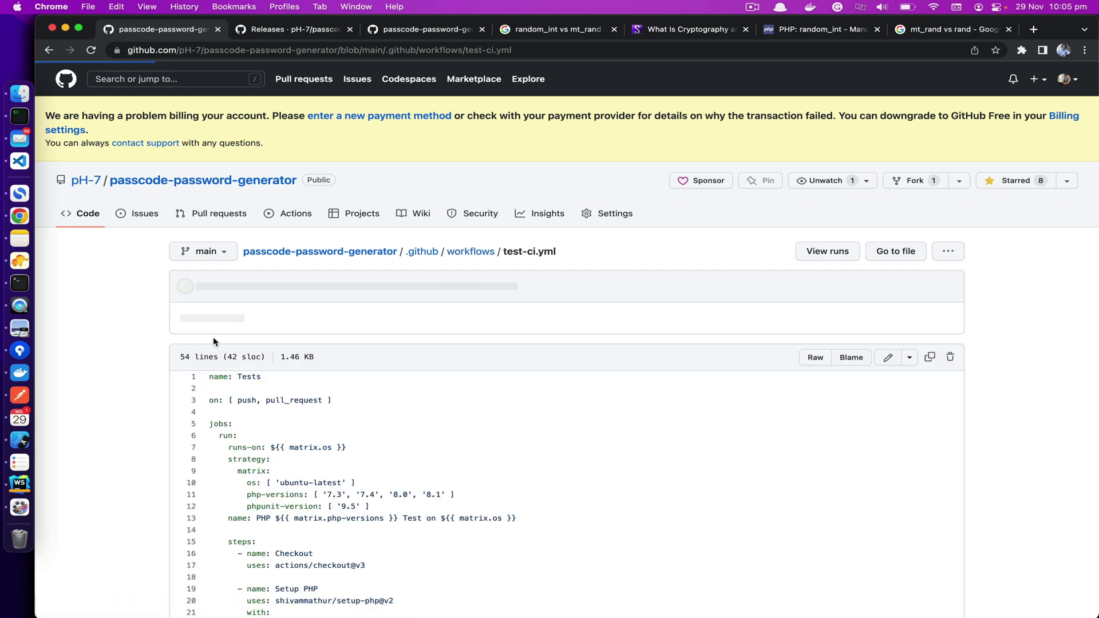
scroll(213, 339, "down", 10)
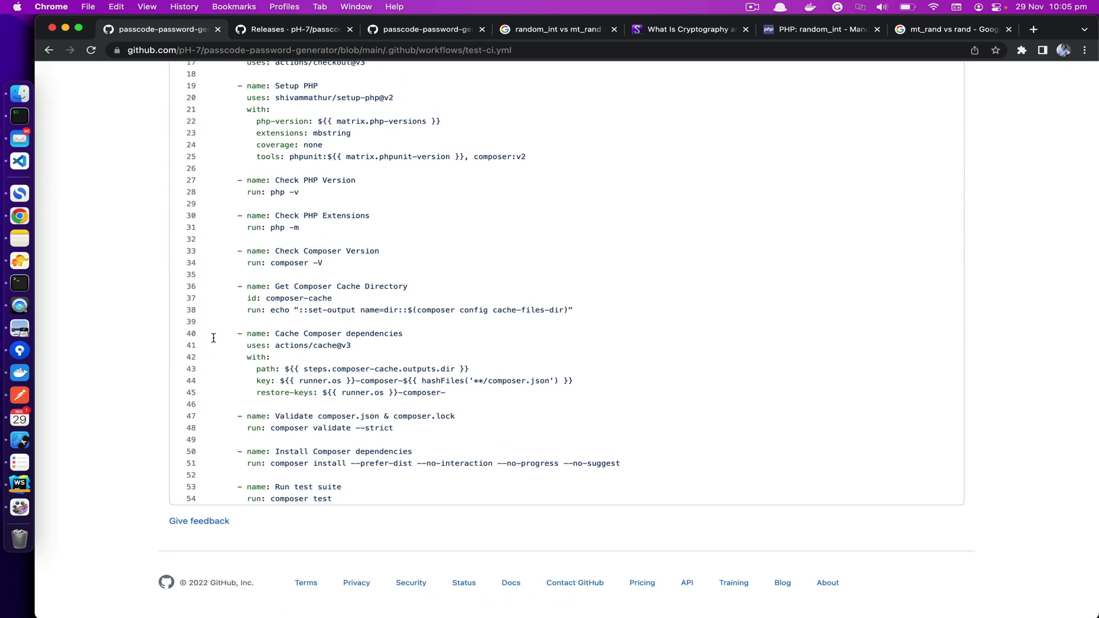
scroll(213, 337, "up", 10)
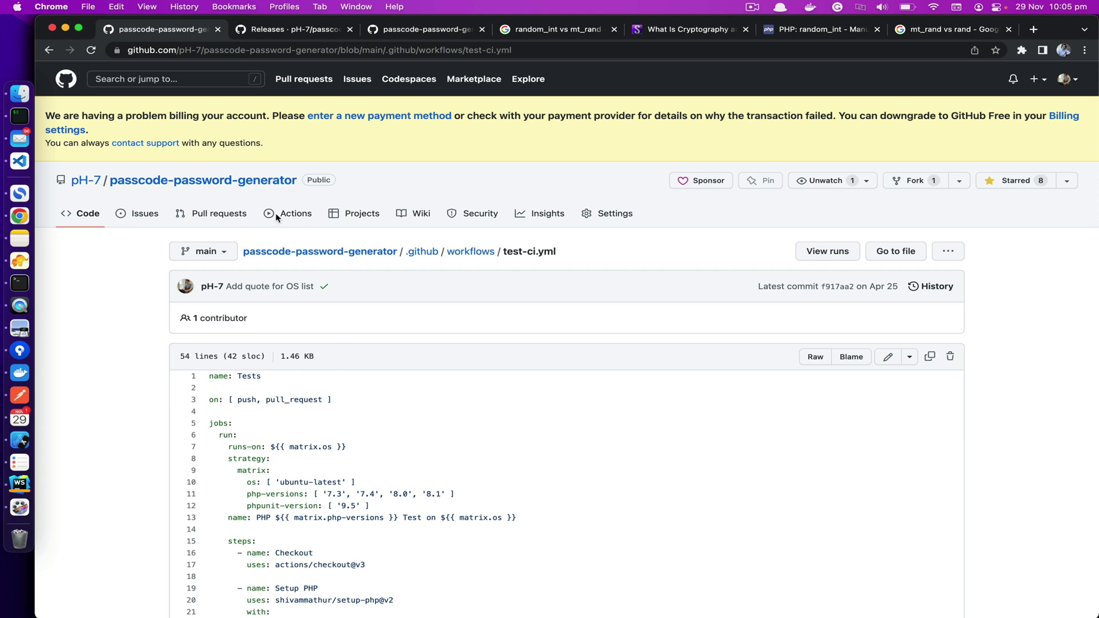
Step: View the repository's closed pull requests, and check the supported PHP versions on the random_int manual page
left_click(217, 216)
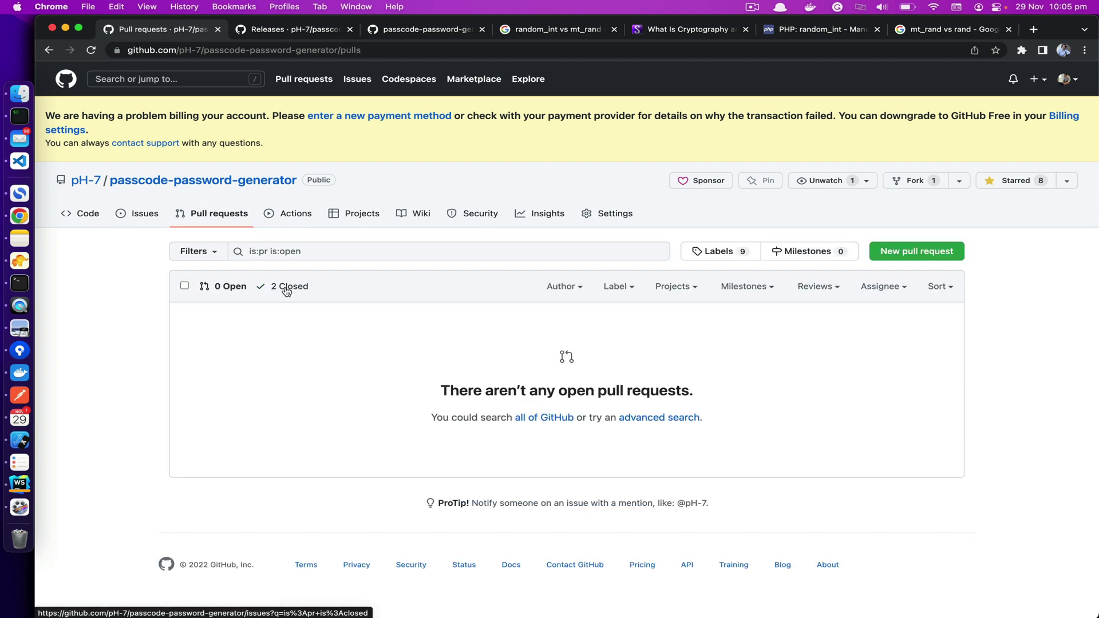
left_click(286, 287)
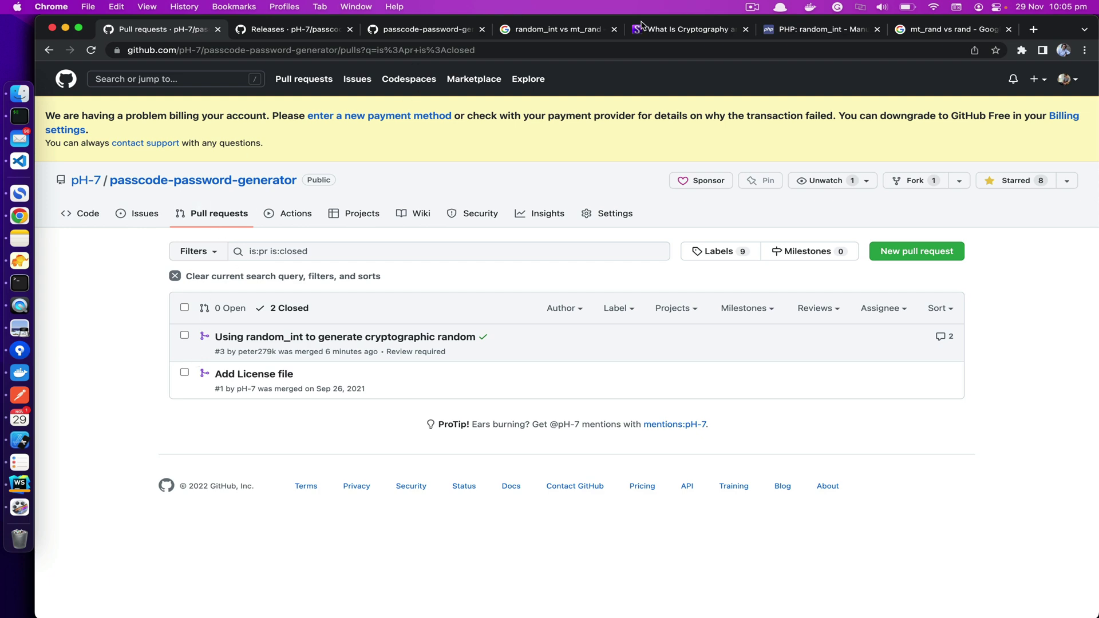
key("super+f")
key("super+6")
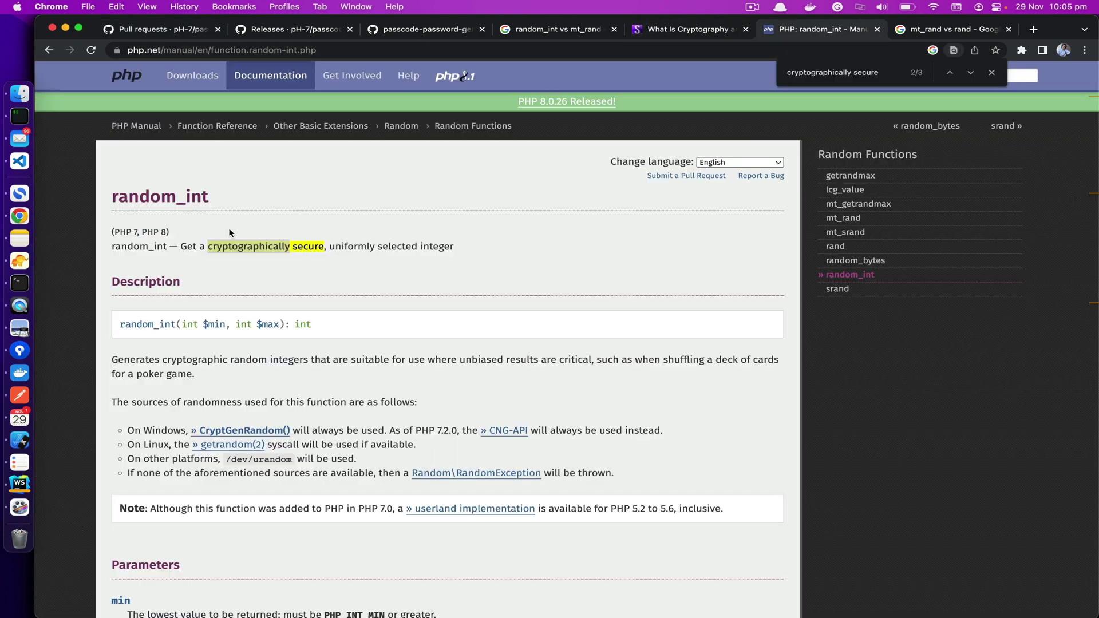
double_click(150, 194)
left_click_drag(112, 229, 218, 229)
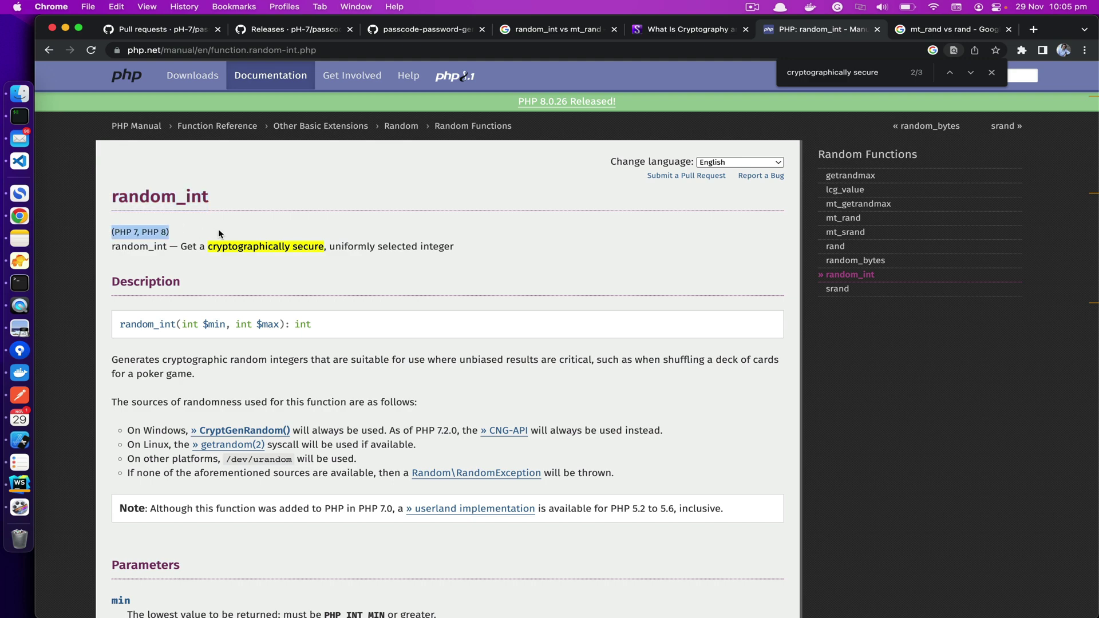
left_click(218, 228)
Step: Return to the repository's main page and check the server requirement in the README
key("super+1")
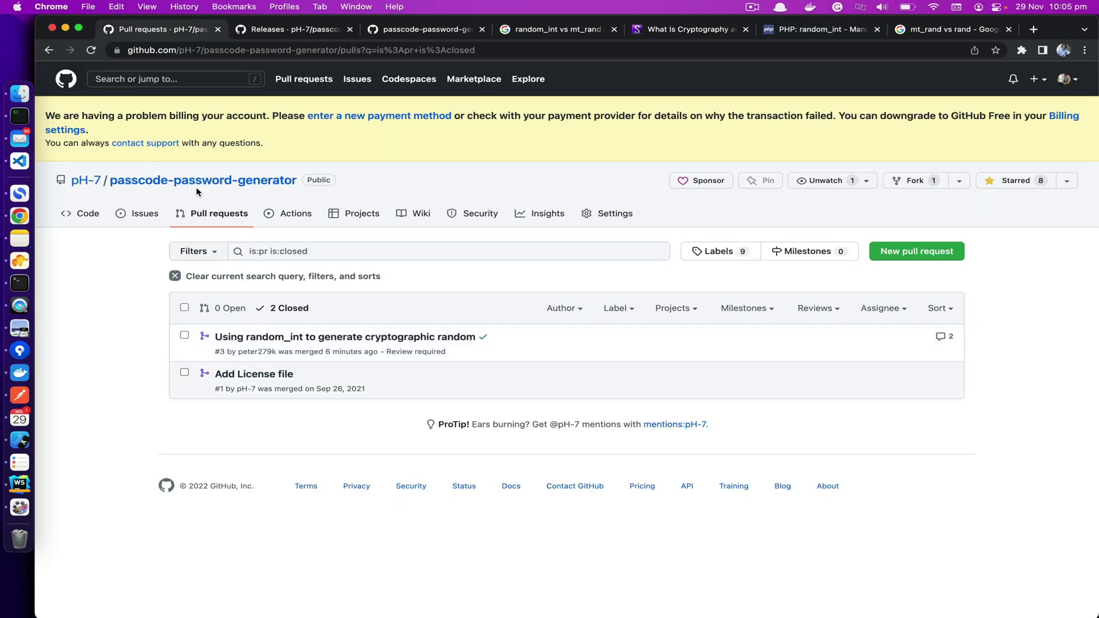
left_click(177, 181)
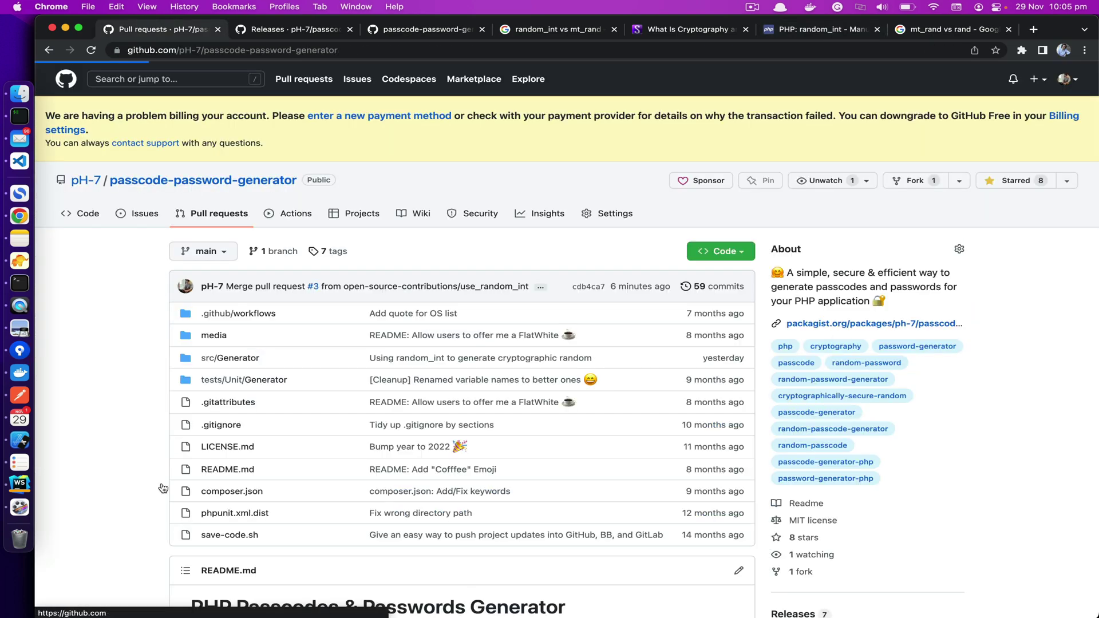
scroll(214, 448, "down", 6)
scroll(300, 335, "up", 3)
scroll(300, 332, "down", 5)
scroll(300, 338, "down", 4)
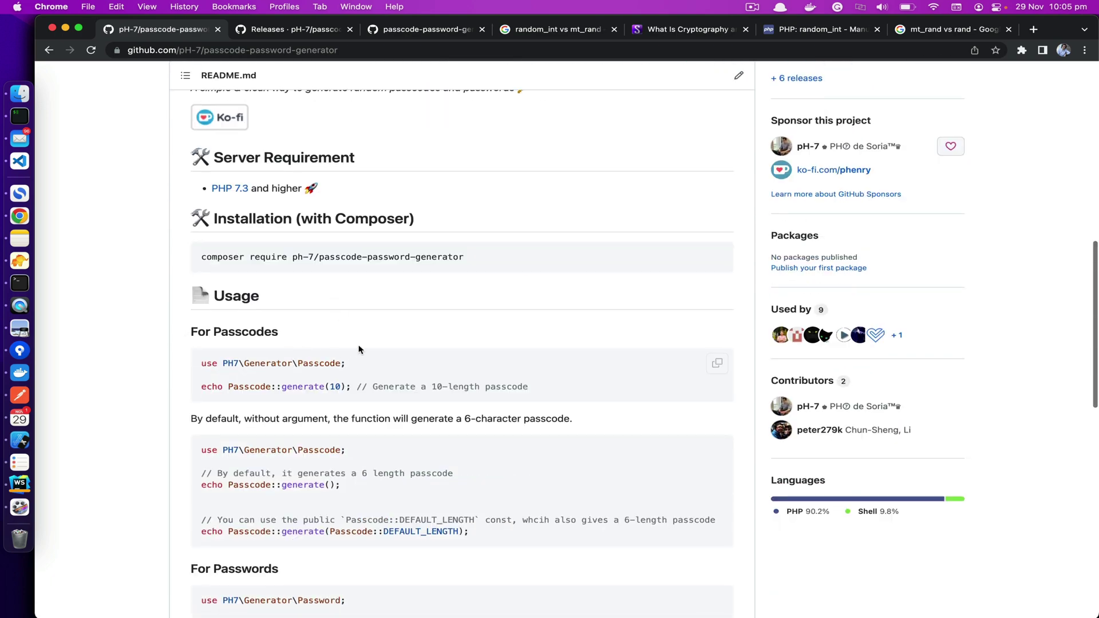
scroll(263, 452, "up", 9)
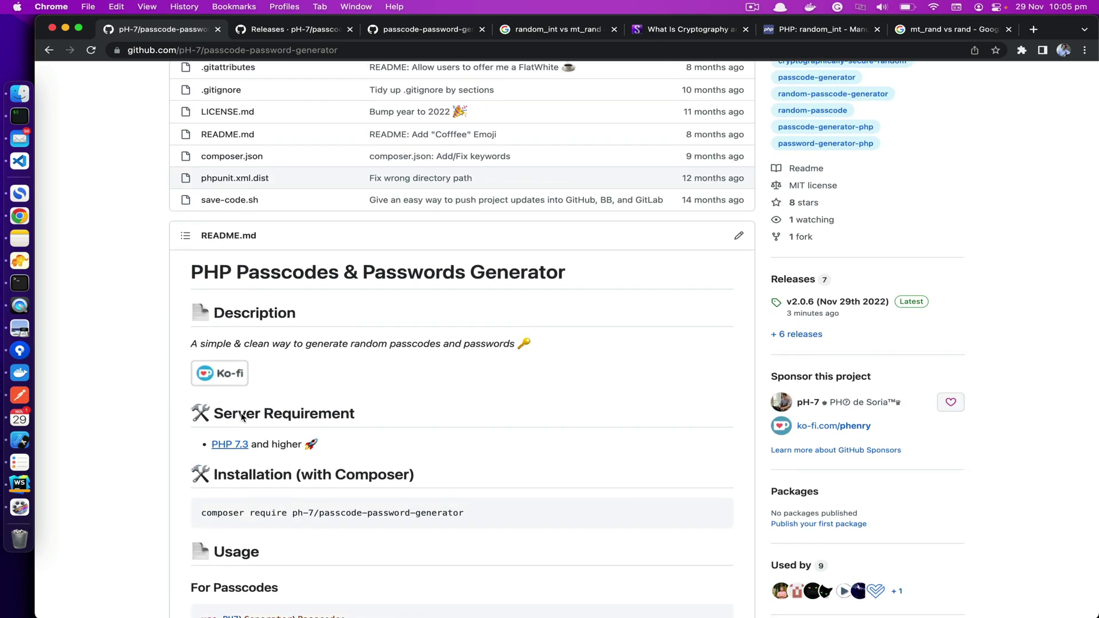
Step: Open composer.json and examine the PHP version constraint in its "require" section
left_click(217, 156)
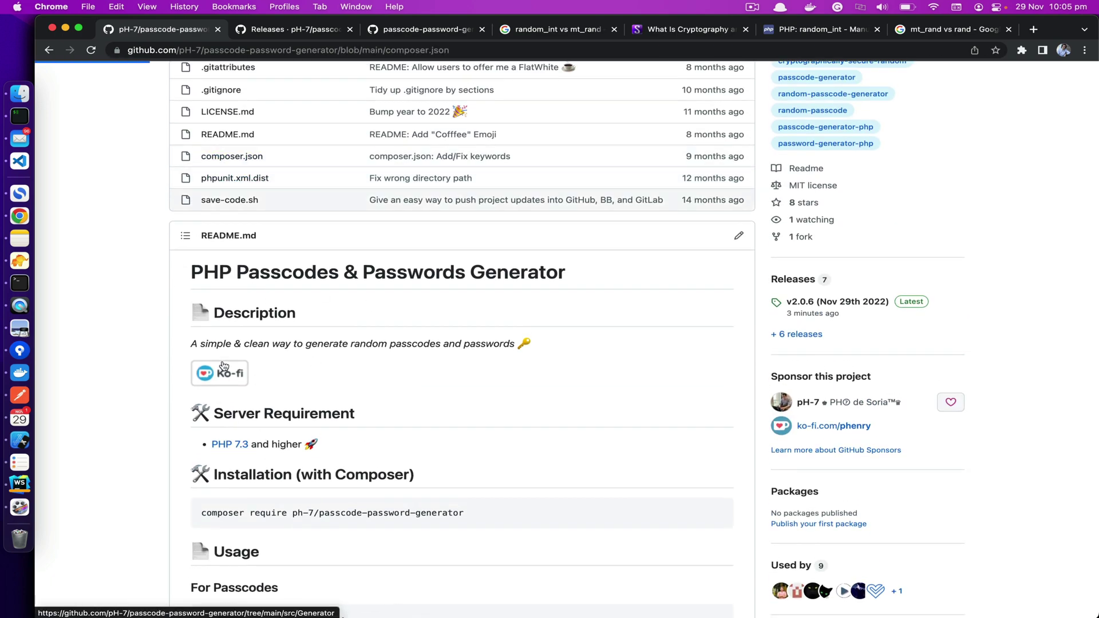
scroll(415, 489, "down", 3)
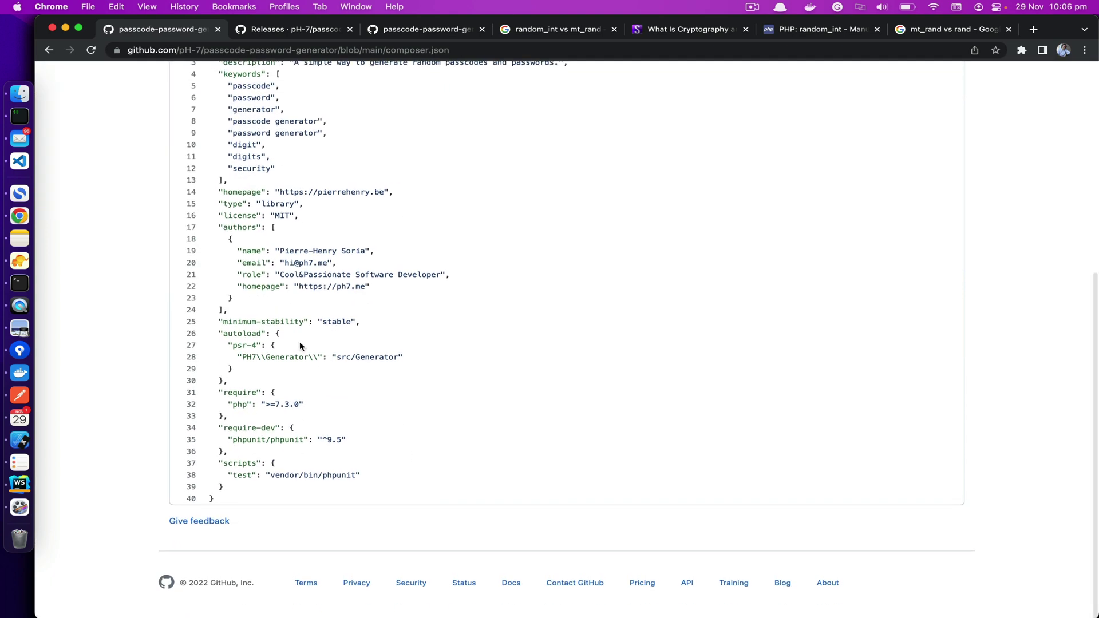
left_click_drag(253, 415, 497, 407)
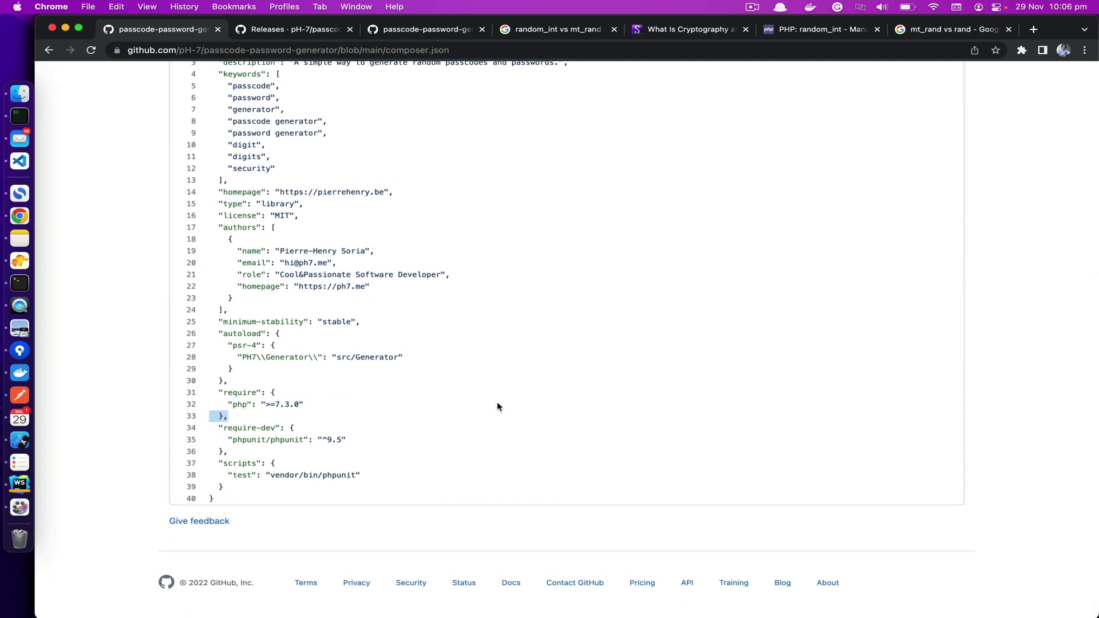